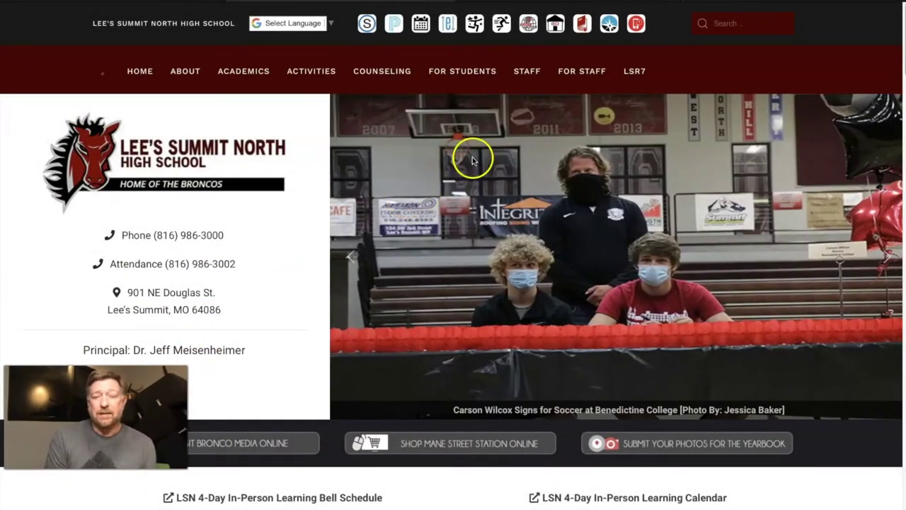
- Open the LSN LMC library website from the Lee's Summit North homepage's top bar
{"action": "left_click", "coordinate": [582, 25]}
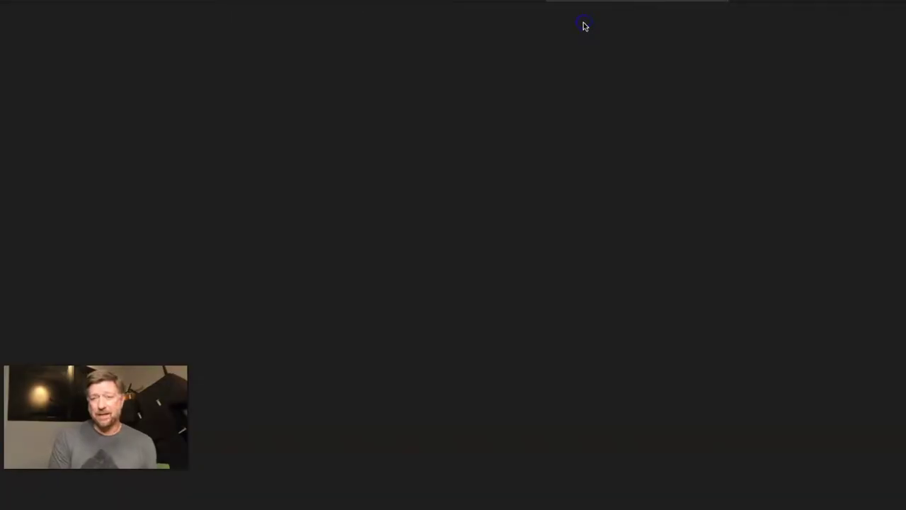
- Go to the TEACH > Tech Playground page and open the Breakout Boxes games list
{"action": "mouse_move", "coordinate": [523, 20]}
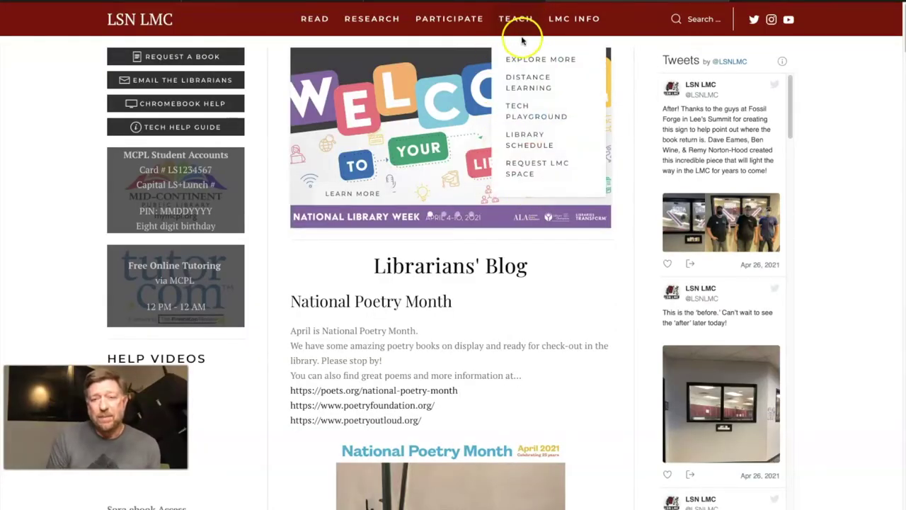
{"action": "left_click", "coordinate": [529, 119]}
{"action": "scroll", "coordinate": [213, 198], "scroll_direction": "down", "scroll_amount": 10}
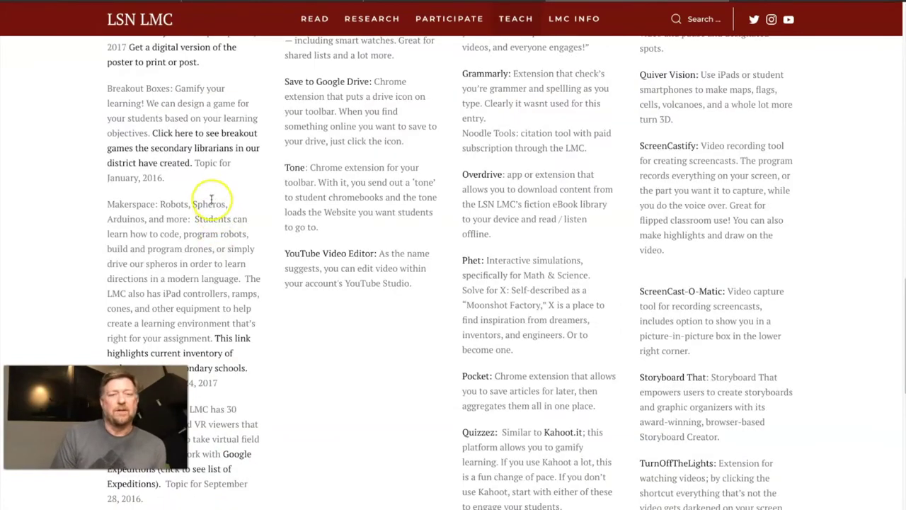
{"action": "left_click", "coordinate": [211, 156]}
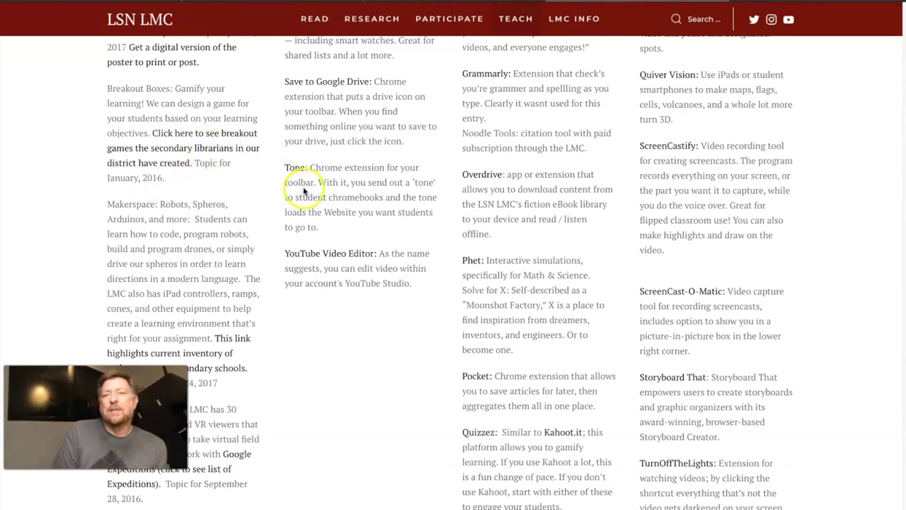
{"action": "scroll", "coordinate": [369, 202], "scroll_direction": "down", "scroll_amount": 10}
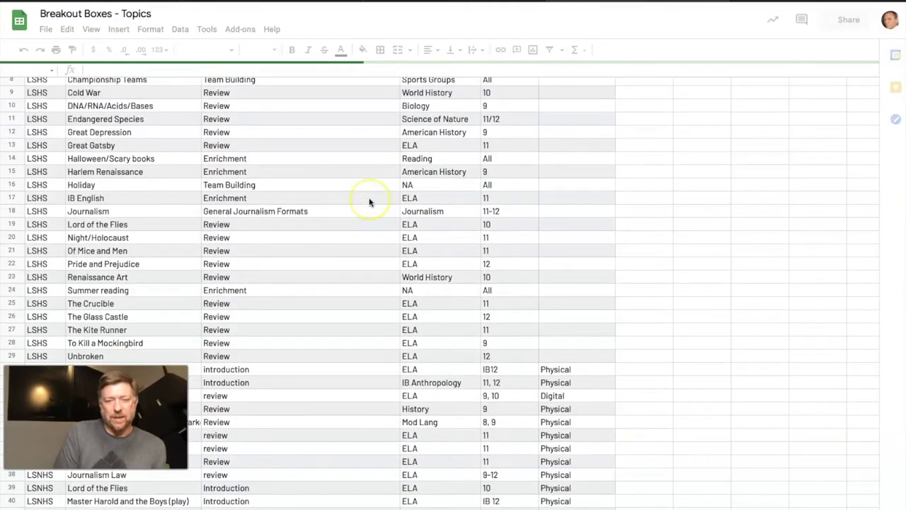
- Scroll the Breakout Boxes - Topics sheet to the LSNHS rows, then switch to breakoutedu.com
{"action": "scroll", "coordinate": [368, 202], "scroll_direction": "up", "scroll_amount": 10}
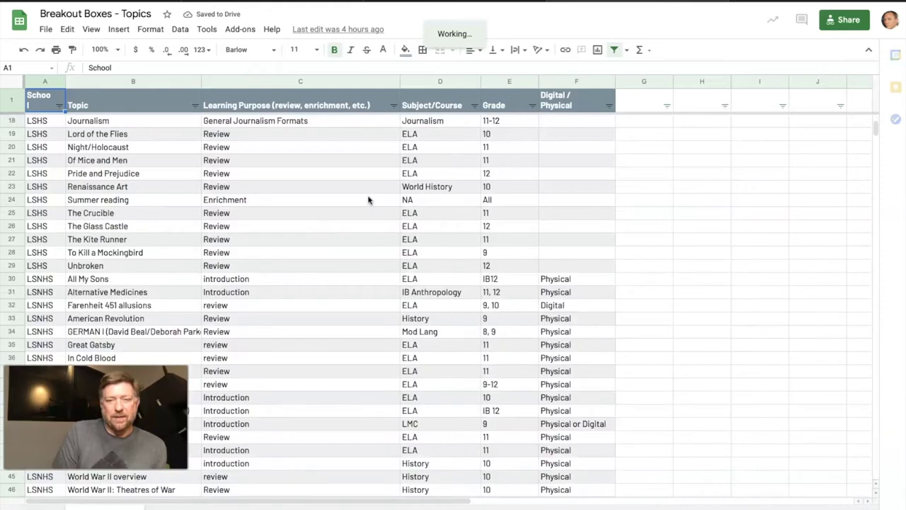
{"action": "scroll", "coordinate": [497, 271], "scroll_direction": "up", "scroll_amount": 1}
{"action": "scroll", "coordinate": [543, 285], "scroll_direction": "down", "scroll_amount": 5}
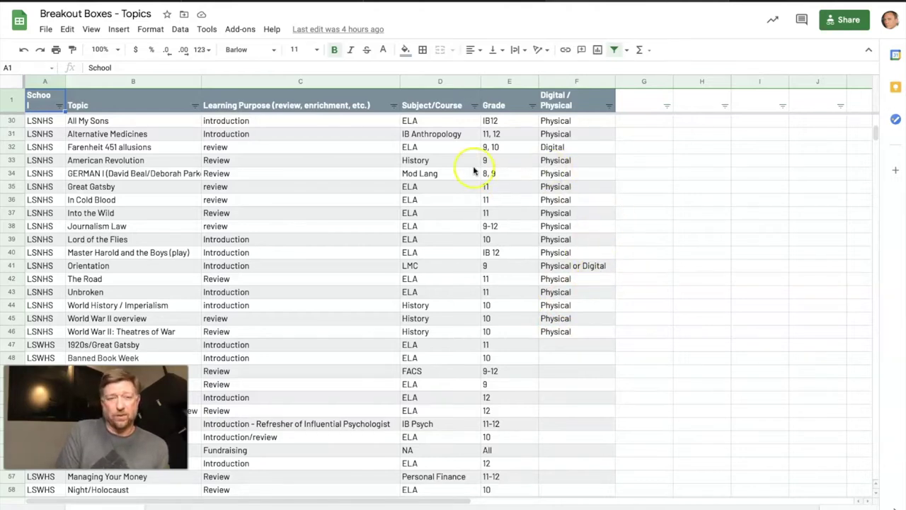
{"action": "key", "text": "ctrl+Tab"}
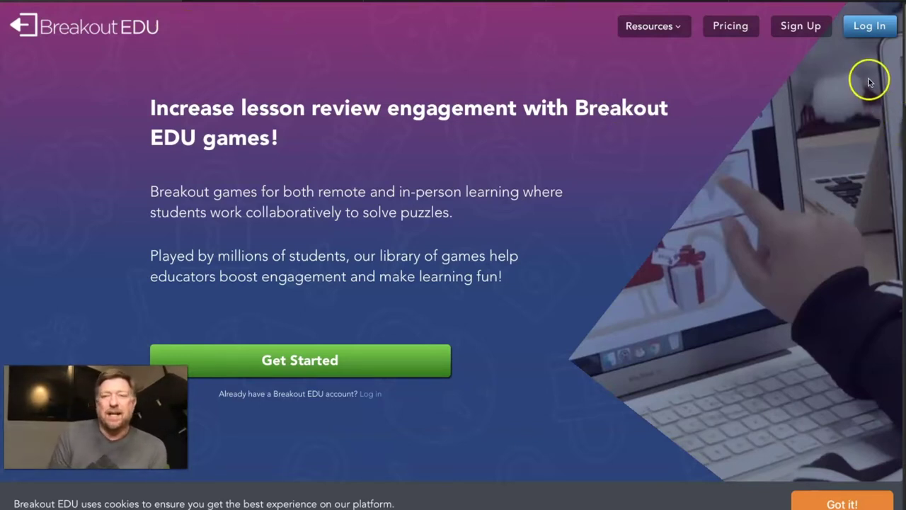
- Log in to Breakout EDU as a teacher using a Google account
{"action": "left_click", "coordinate": [869, 29]}
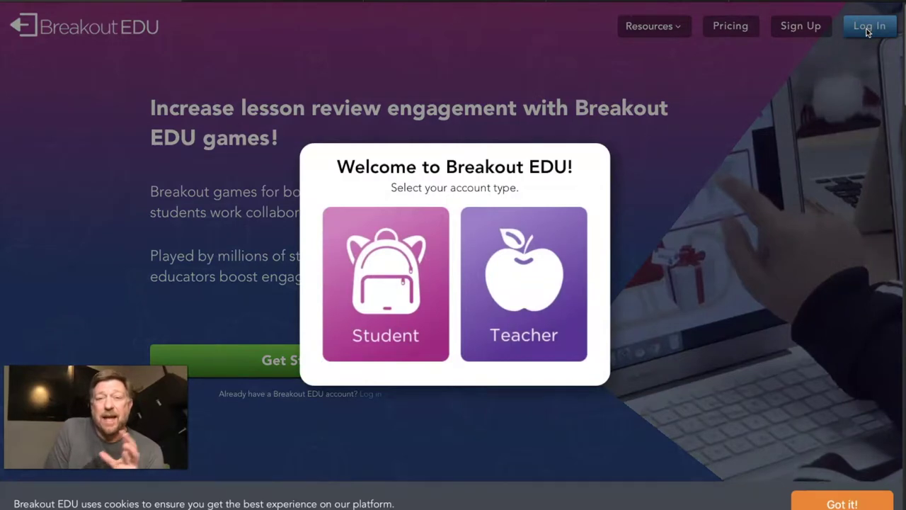
{"action": "left_click", "coordinate": [524, 273]}
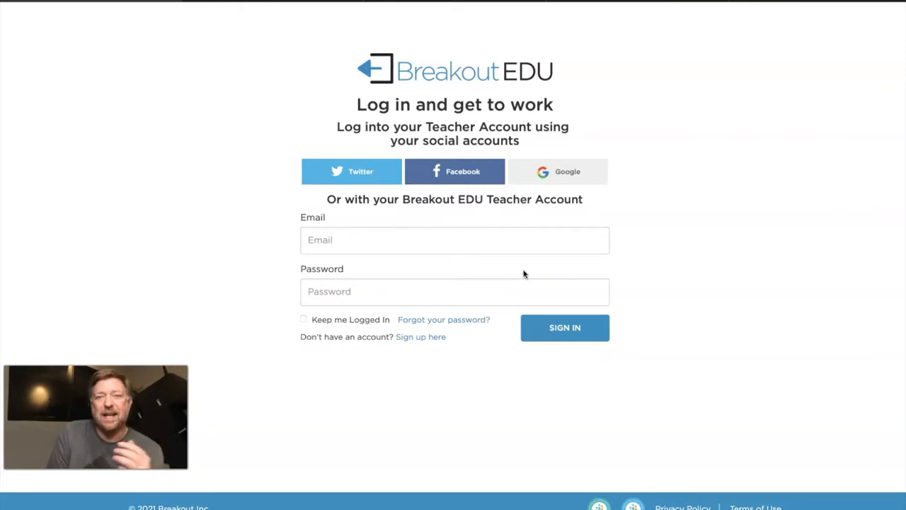
{"action": "left_click", "coordinate": [566, 173]}
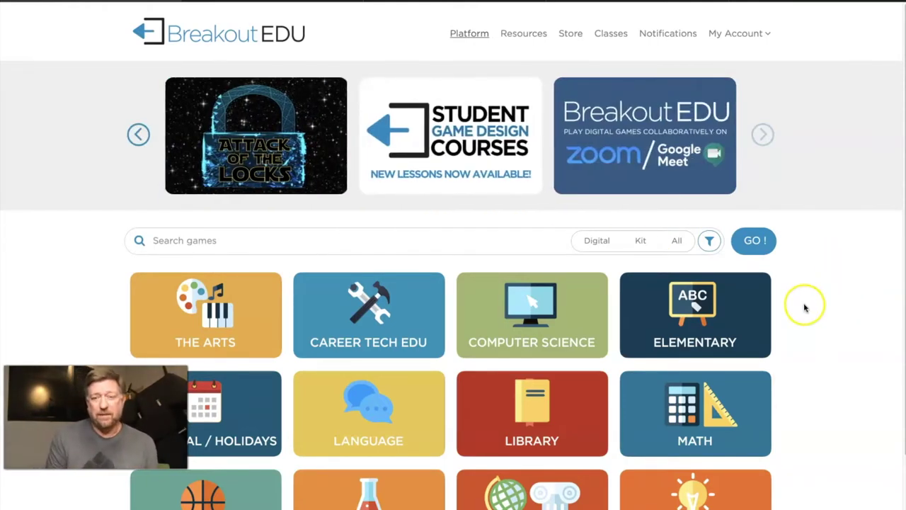
- Limit the games to Digital only and bring up the grade and subject filters
{"action": "scroll", "coordinate": [805, 306], "scroll_direction": "down", "scroll_amount": 1}
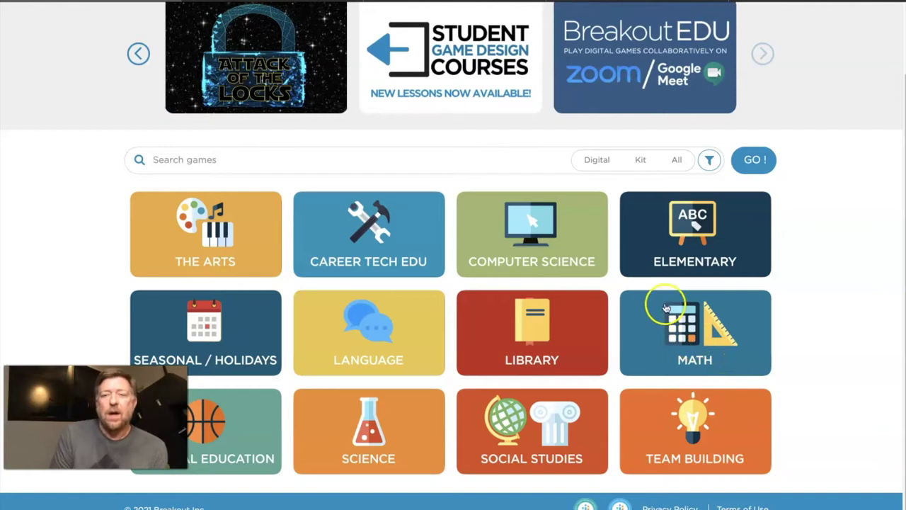
{"action": "left_click", "coordinate": [598, 162]}
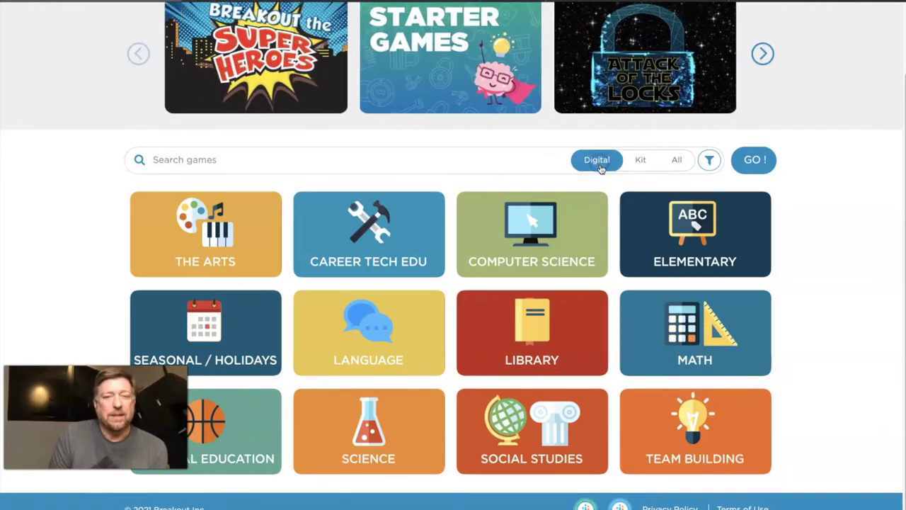
{"action": "left_click", "coordinate": [712, 162]}
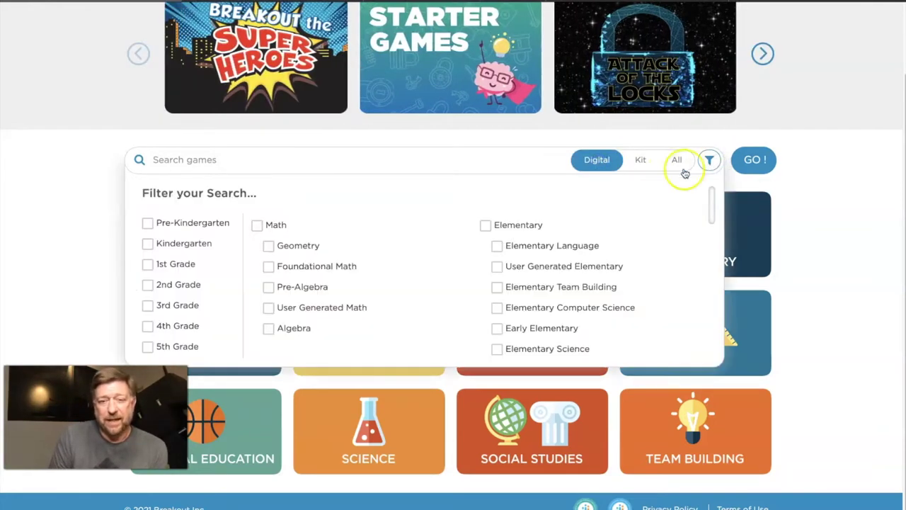
{"action": "scroll", "coordinate": [222, 283], "scroll_direction": "up", "scroll_amount": 2}
{"action": "scroll", "coordinate": [222, 283], "scroll_direction": "down", "scroll_amount": 5}
{"action": "scroll", "coordinate": [222, 284], "scroll_direction": "up", "scroll_amount": 3}
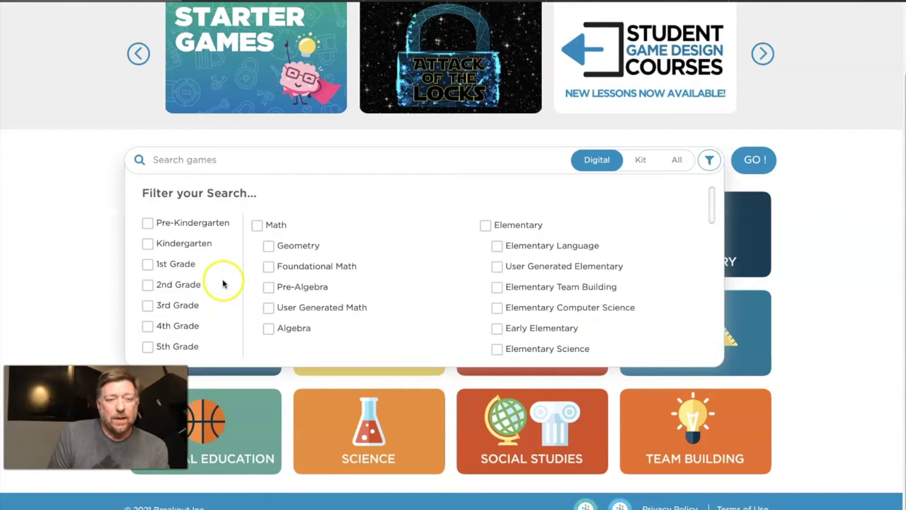
{"action": "scroll", "coordinate": [222, 283], "scroll_direction": "up", "scroll_amount": 5}
{"action": "scroll", "coordinate": [219, 284], "scroll_direction": "down", "scroll_amount": 4}
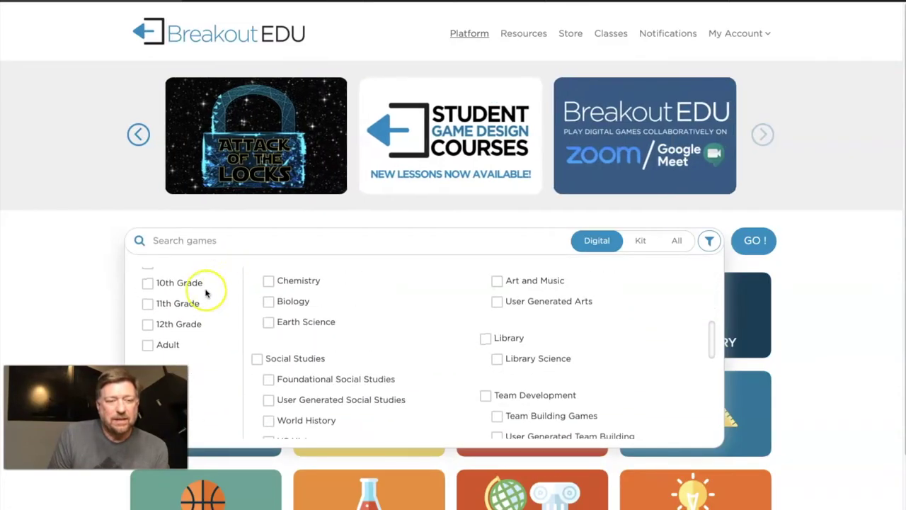
- Filter by 10th and 12th Grade, Team Development, and Holiday and Seasonal, then search
{"action": "left_click", "coordinate": [148, 323]}
{"action": "left_click", "coordinate": [149, 282]}
{"action": "left_click_drag", "start_coordinate": [711, 333], "coordinate": [701, 354]}
{"action": "left_click", "coordinate": [486, 369]}
{"action": "left_click", "coordinate": [486, 291]}
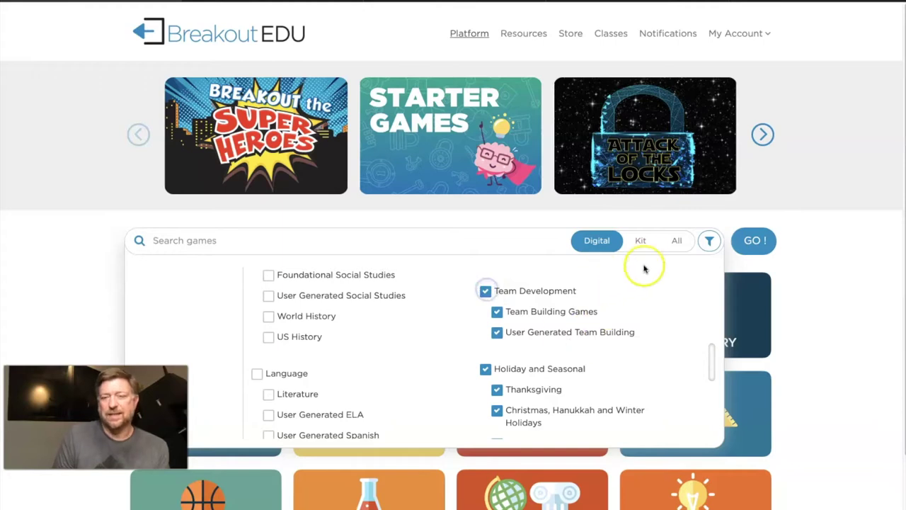
{"action": "left_click", "coordinate": [752, 242]}
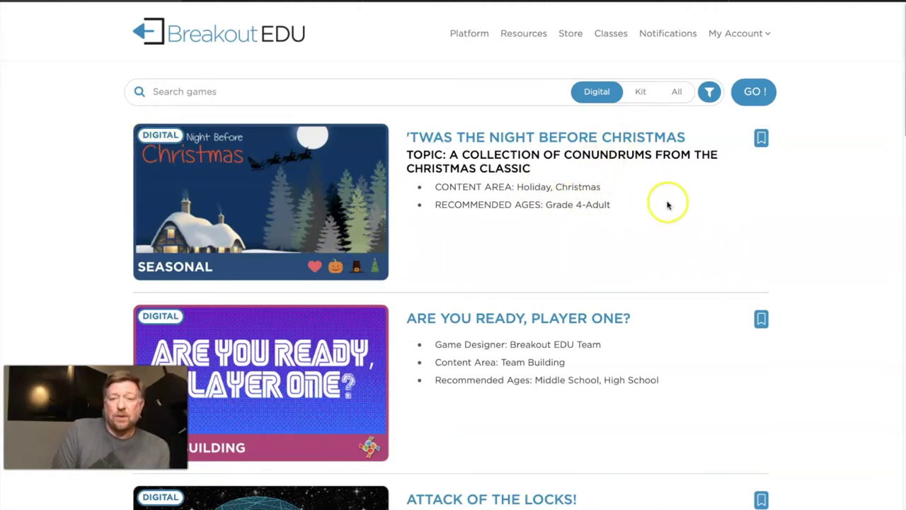
- Open Attack of the Locks!, reveal its lock combinations and game explanation, then launch it
{"action": "scroll", "coordinate": [807, 184], "scroll_direction": "down", "scroll_amount": 5}
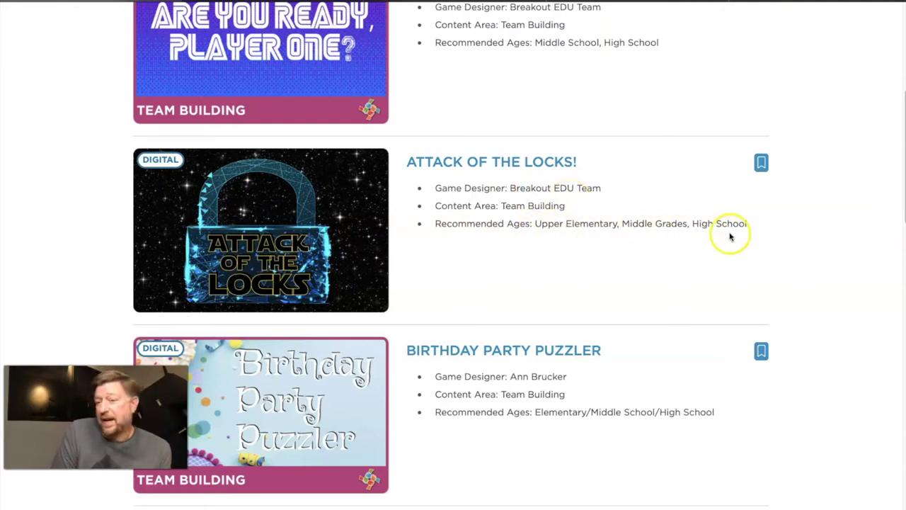
{"action": "left_click", "coordinate": [541, 162]}
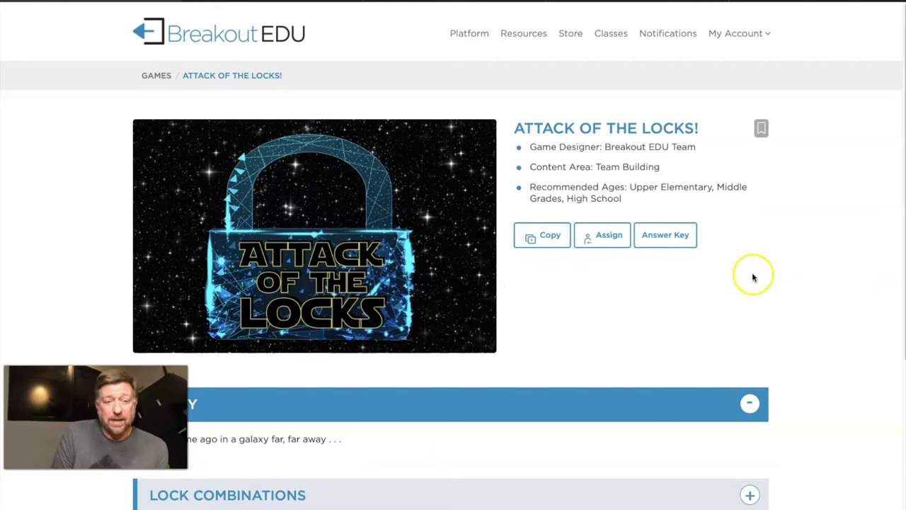
{"action": "scroll", "coordinate": [753, 278], "scroll_direction": "down", "scroll_amount": 3}
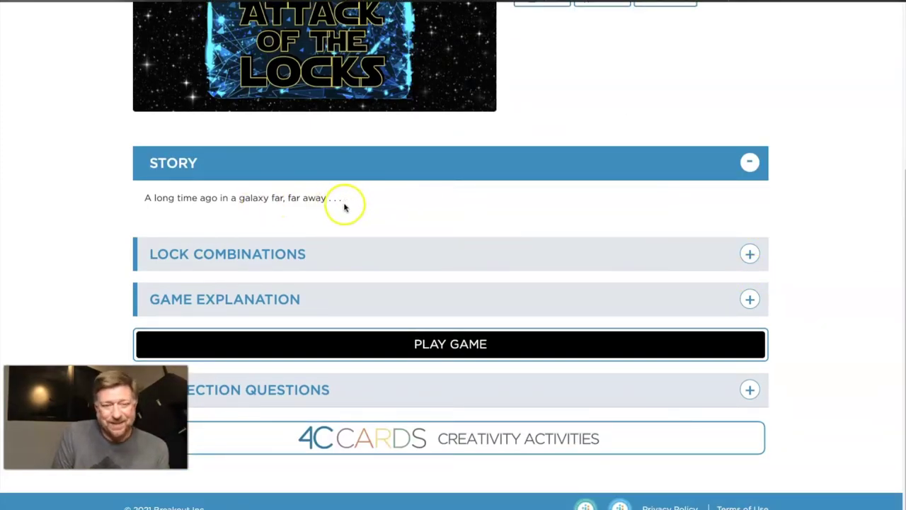
{"action": "left_click", "coordinate": [749, 257]}
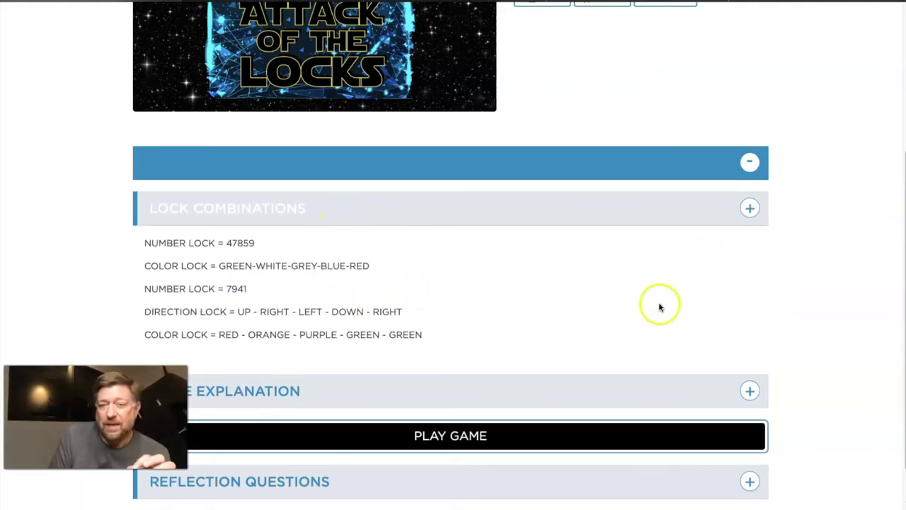
{"action": "scroll", "coordinate": [653, 305], "scroll_direction": "down", "scroll_amount": 1}
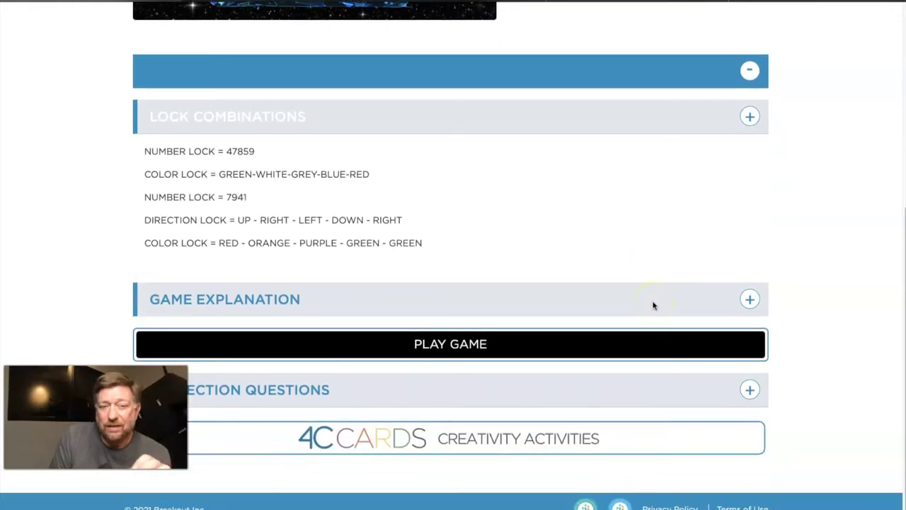
{"action": "left_click", "coordinate": [749, 299]}
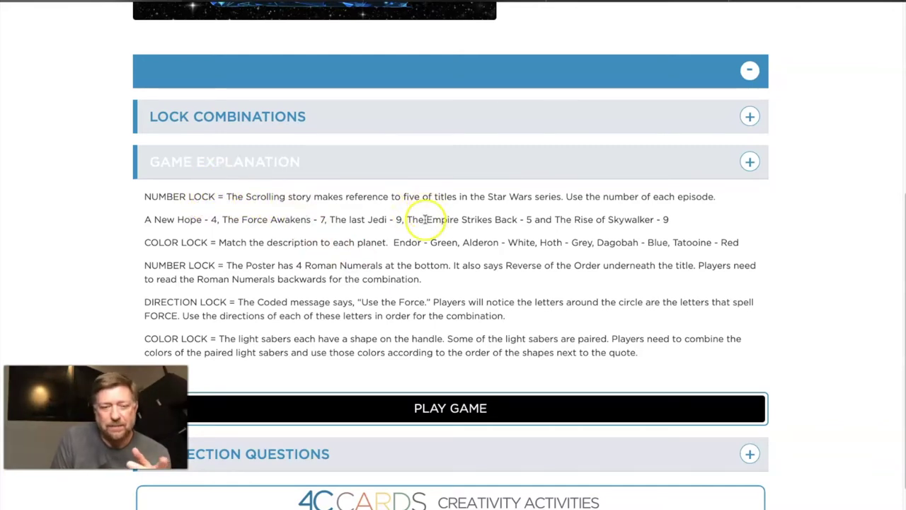
{"action": "scroll", "coordinate": [452, 366], "scroll_direction": "down", "scroll_amount": 1}
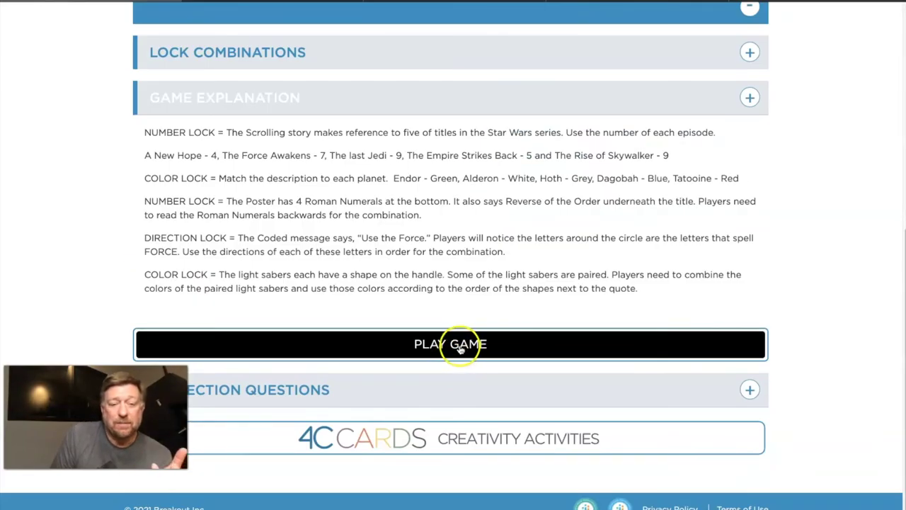
{"action": "left_click", "coordinate": [459, 347]}
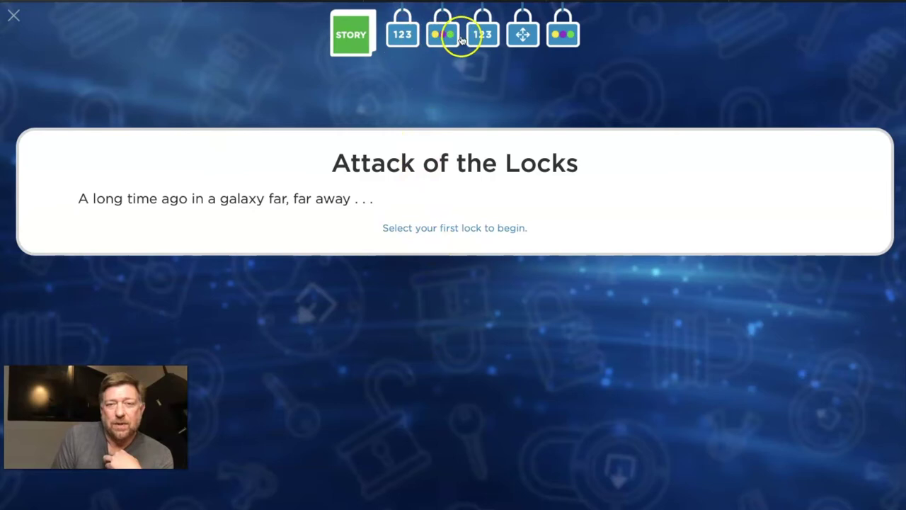
{"action": "left_click", "coordinate": [418, 42]}
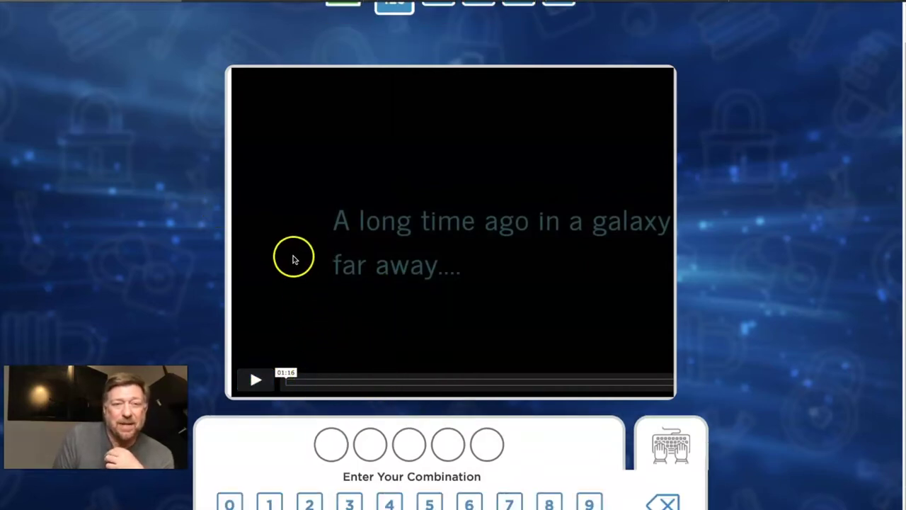
{"action": "left_click", "coordinate": [14, 17]}
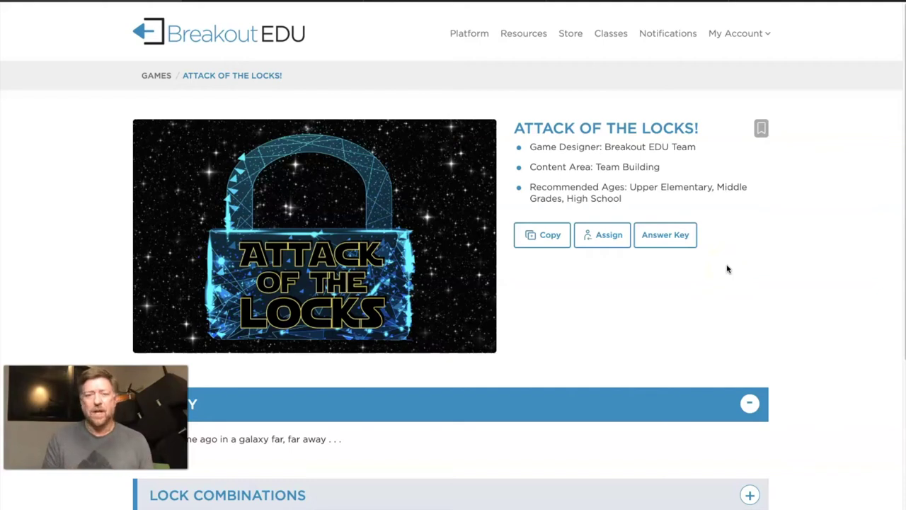
- Make a personal copy of the game and go to My Digital Games
{"action": "left_click", "coordinate": [543, 245]}
{"action": "left_click", "coordinate": [744, 34]}
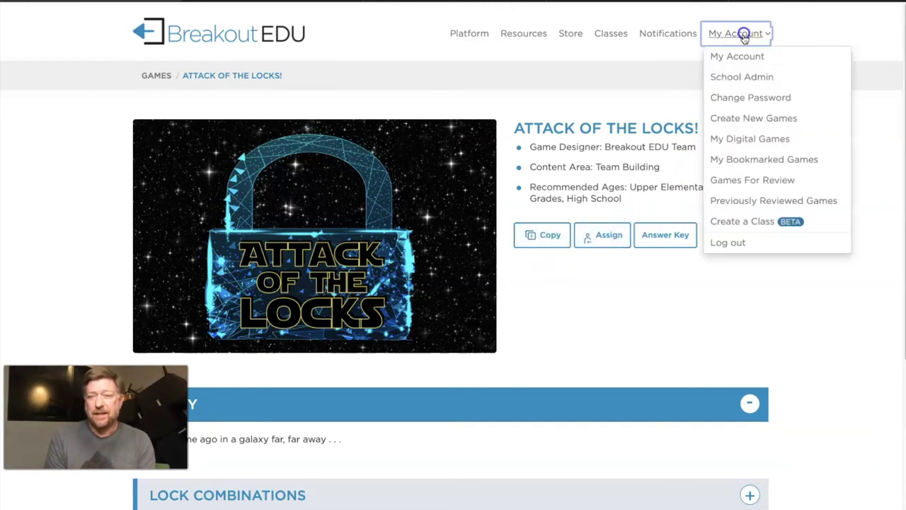
{"action": "left_click", "coordinate": [736, 142]}
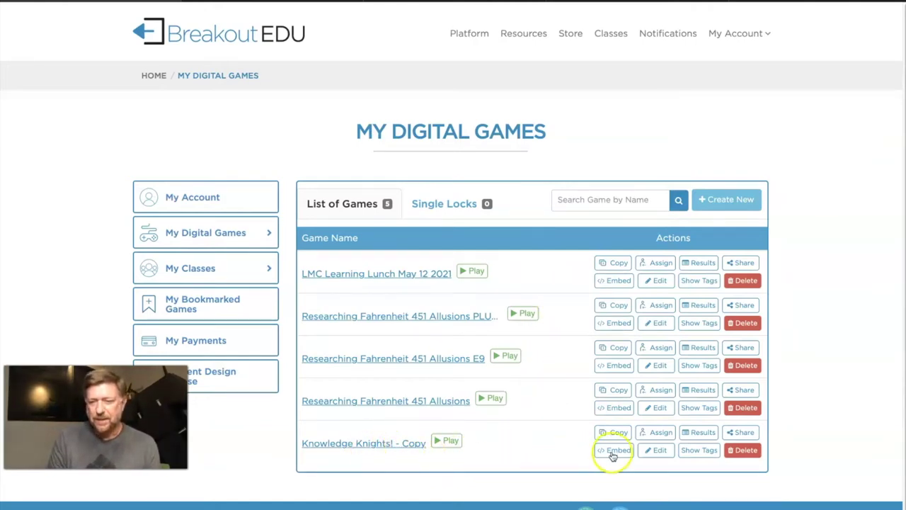
- Review Knowledge Knights! - Copy's shape lock (triangle-circle-star), then return to the home page
{"action": "left_click", "coordinate": [658, 450]}
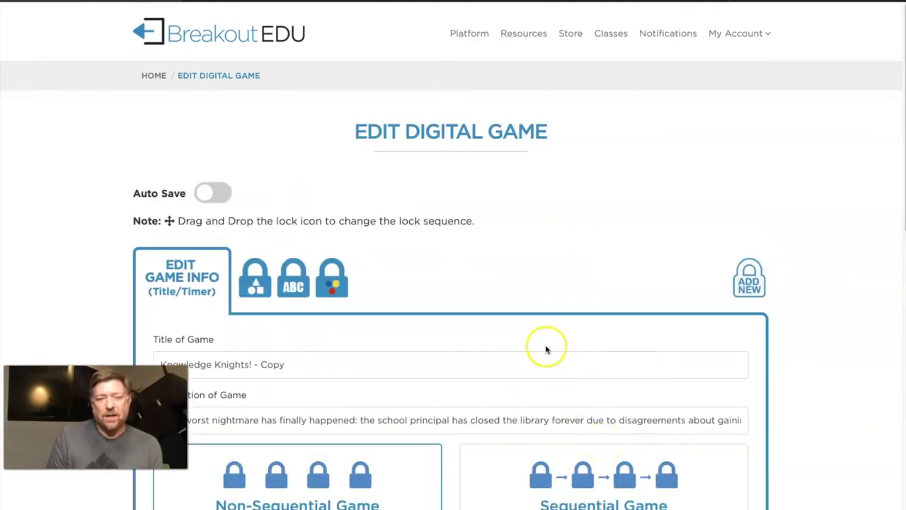
{"action": "scroll", "coordinate": [544, 348], "scroll_direction": "down", "scroll_amount": 3}
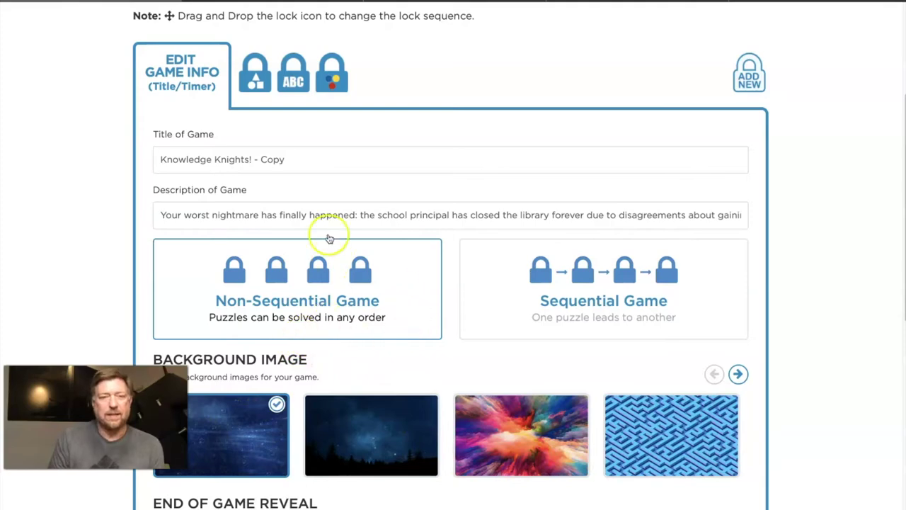
{"action": "left_click", "coordinate": [256, 85]}
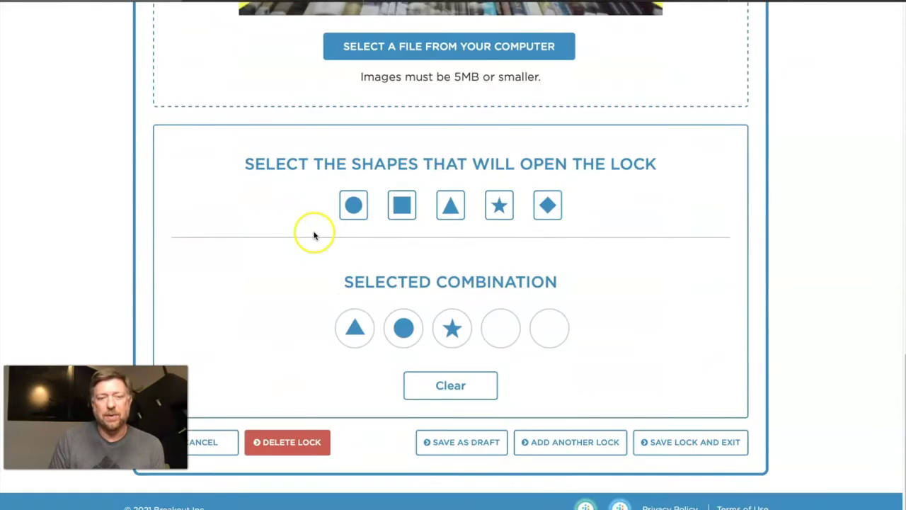
{"action": "scroll", "coordinate": [315, 236], "scroll_direction": "up", "scroll_amount": 5}
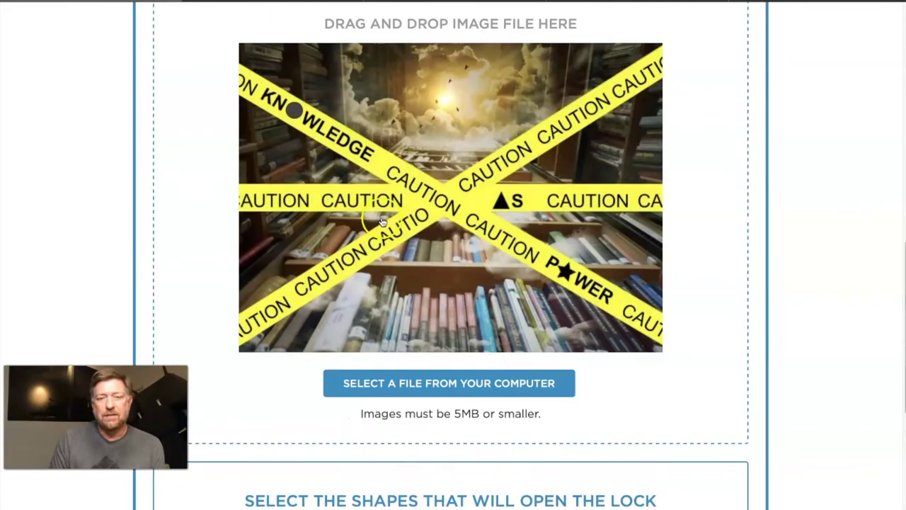
{"action": "scroll", "coordinate": [380, 220], "scroll_direction": "down", "scroll_amount": 5}
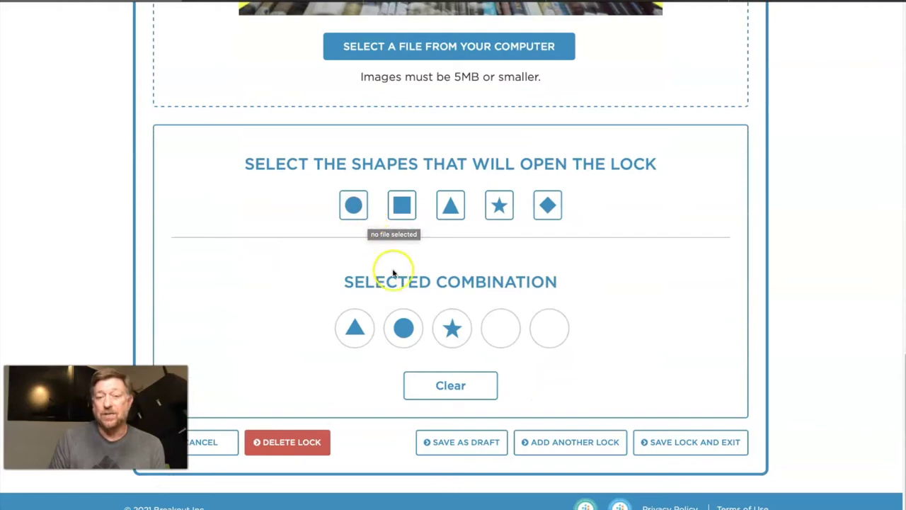
{"action": "scroll", "coordinate": [325, 221], "scroll_direction": "up", "scroll_amount": 10}
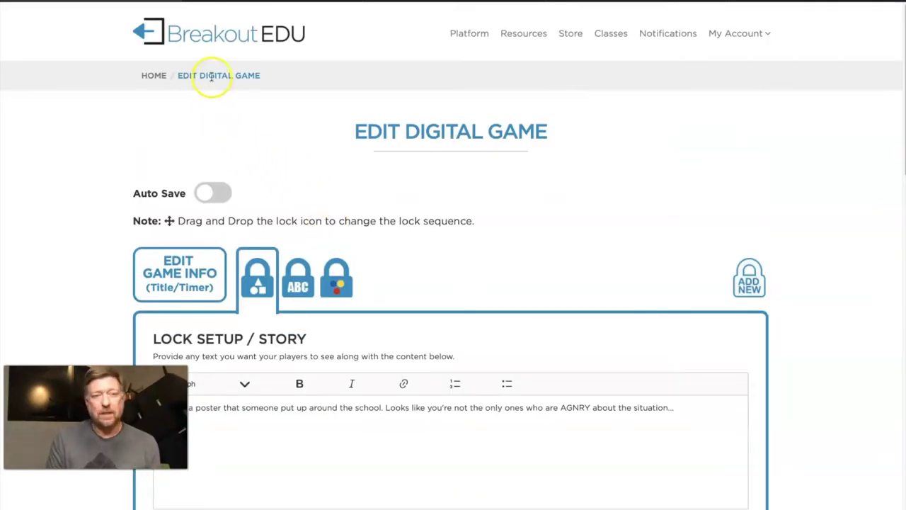
{"action": "left_click", "coordinate": [154, 76]}
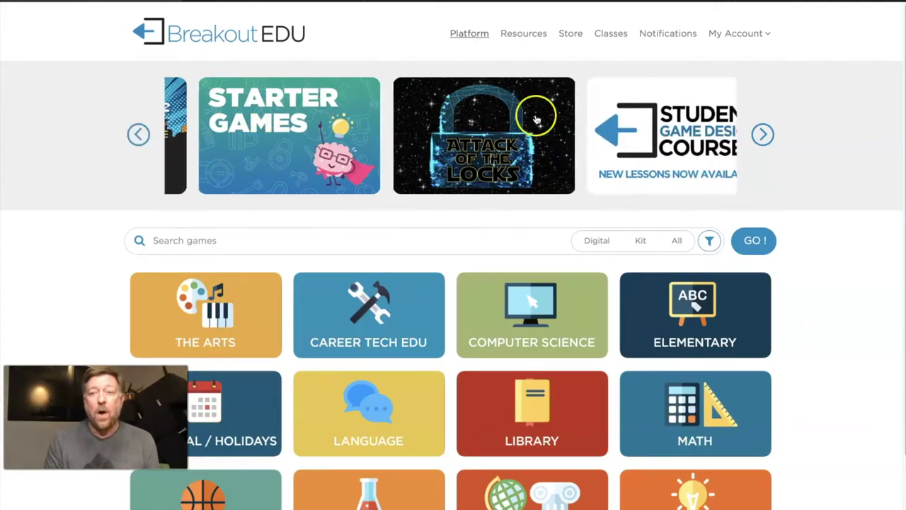
- Look over the Create New Games options, including the Non-Sequential Game type
{"action": "left_click", "coordinate": [741, 36]}
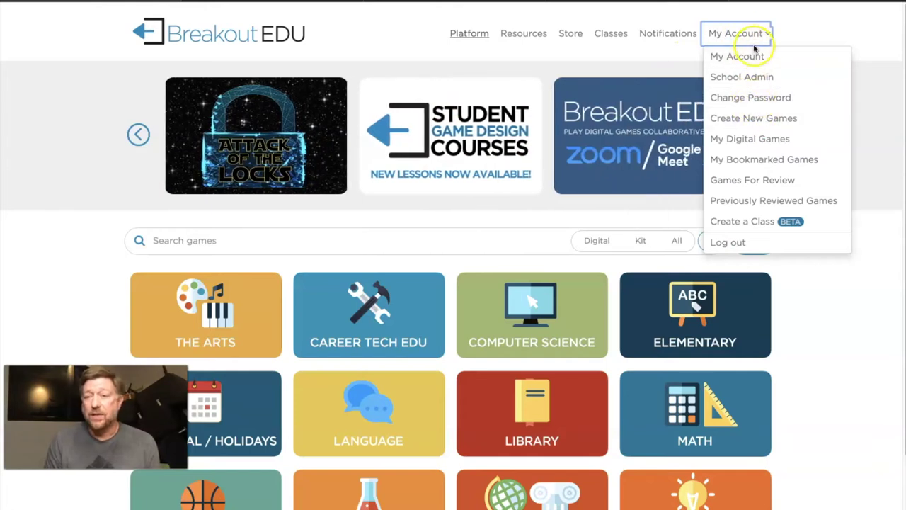
{"action": "left_click", "coordinate": [762, 118]}
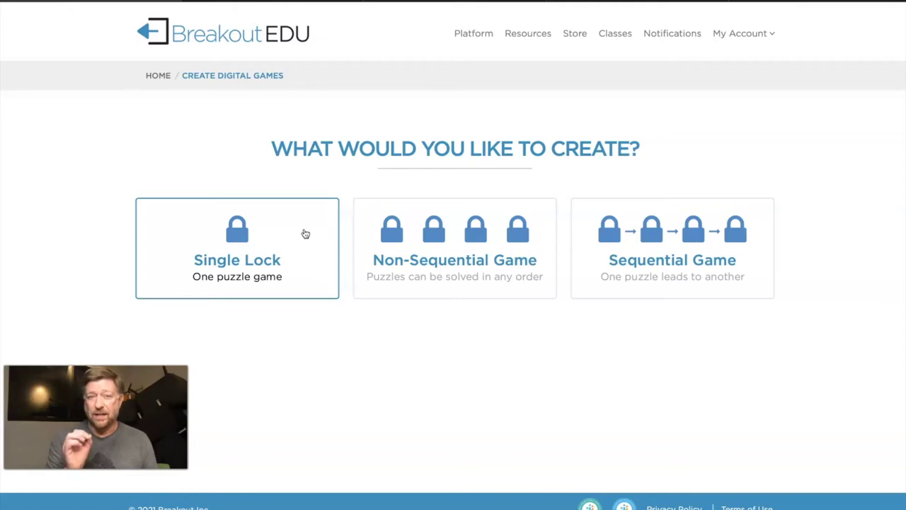
{"action": "left_click", "coordinate": [382, 262]}
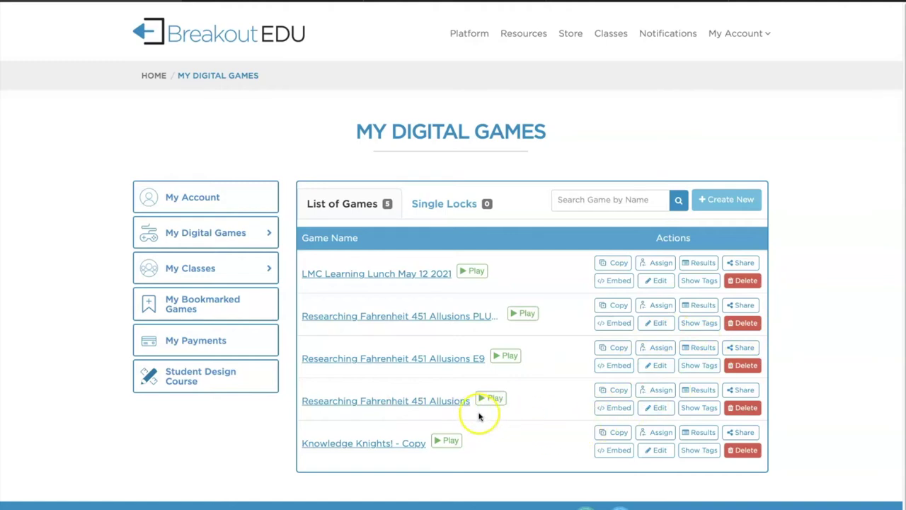
- Open Researching Fahrenheit 451 Allusions for editing and go to its letter lock
{"action": "left_click", "coordinate": [658, 407]}
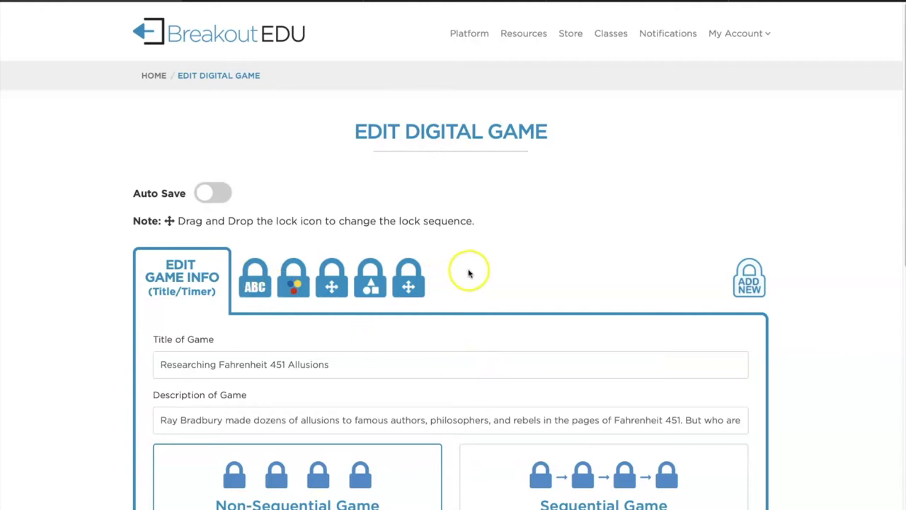
{"action": "scroll", "coordinate": [468, 274], "scroll_direction": "down", "scroll_amount": 7}
{"action": "scroll", "coordinate": [467, 274], "scroll_direction": "up", "scroll_amount": 2}
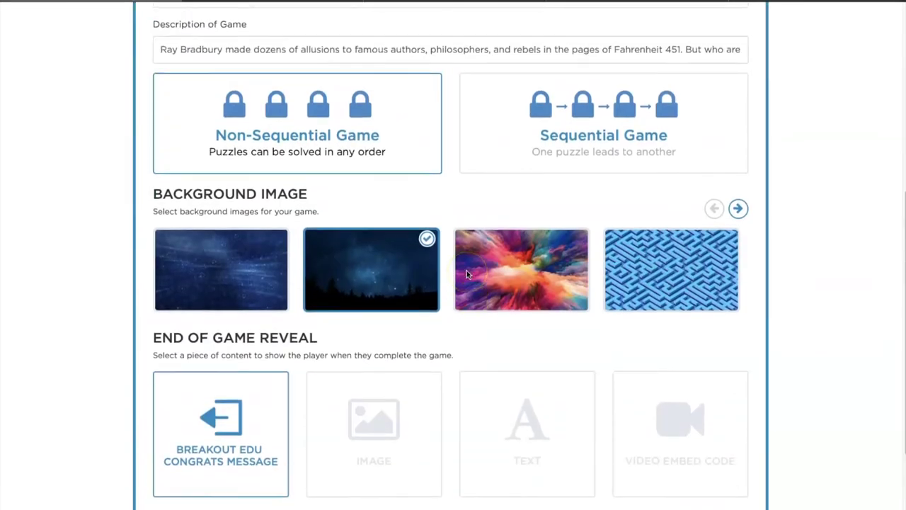
{"action": "scroll", "coordinate": [446, 266], "scroll_direction": "up", "scroll_amount": 3}
{"action": "left_click", "coordinate": [253, 51]}
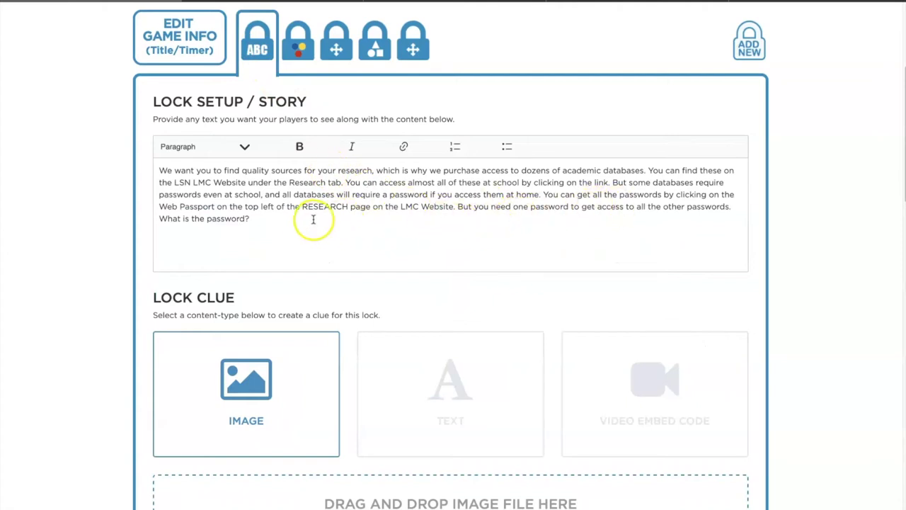
- Check the letter lock's story and BRONCOS combination, then save the lock and exit
{"action": "left_click", "coordinate": [254, 218]}
{"action": "left_click_drag", "start_coordinate": [255, 218], "coordinate": [143, 162]}
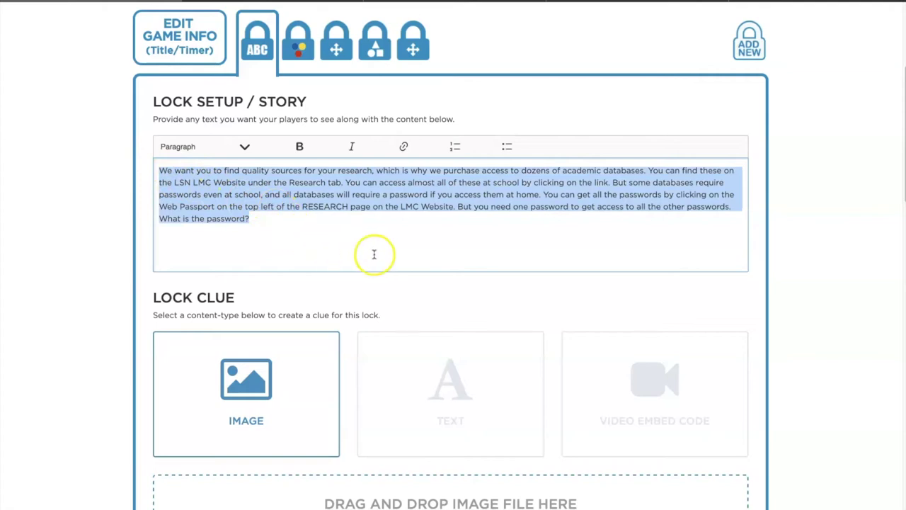
{"action": "left_click", "coordinate": [378, 231]}
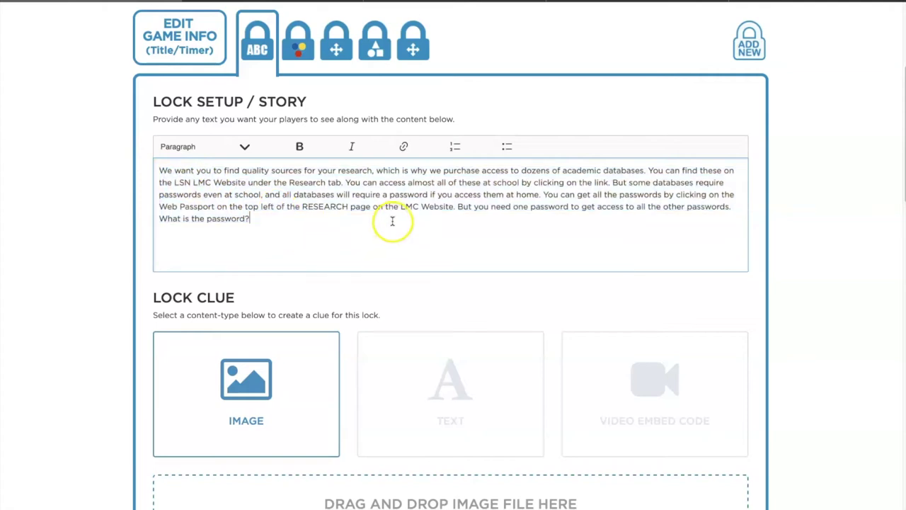
{"action": "scroll", "coordinate": [391, 222], "scroll_direction": "up", "scroll_amount": 2}
{"action": "scroll", "coordinate": [391, 217], "scroll_direction": "down", "scroll_amount": 6}
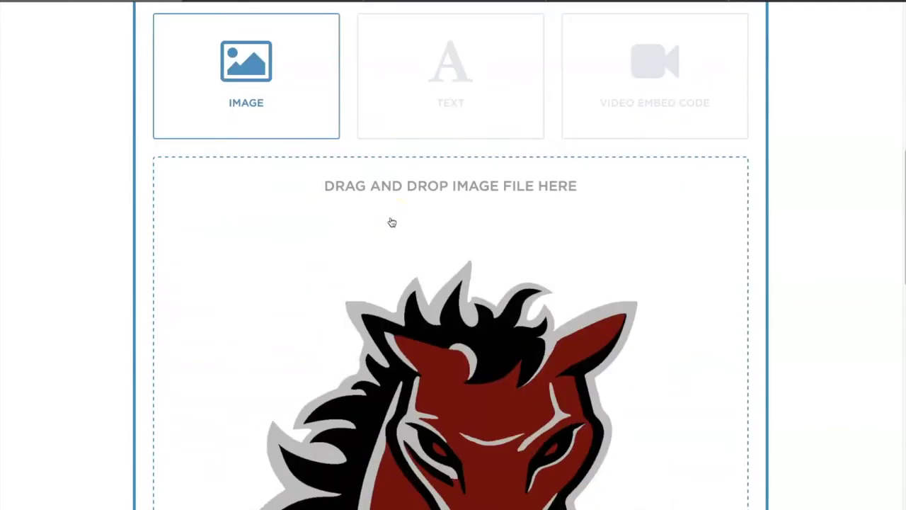
{"action": "scroll", "coordinate": [391, 218], "scroll_direction": "down", "scroll_amount": 2}
{"action": "scroll", "coordinate": [389, 226], "scroll_direction": "down", "scroll_amount": 15}
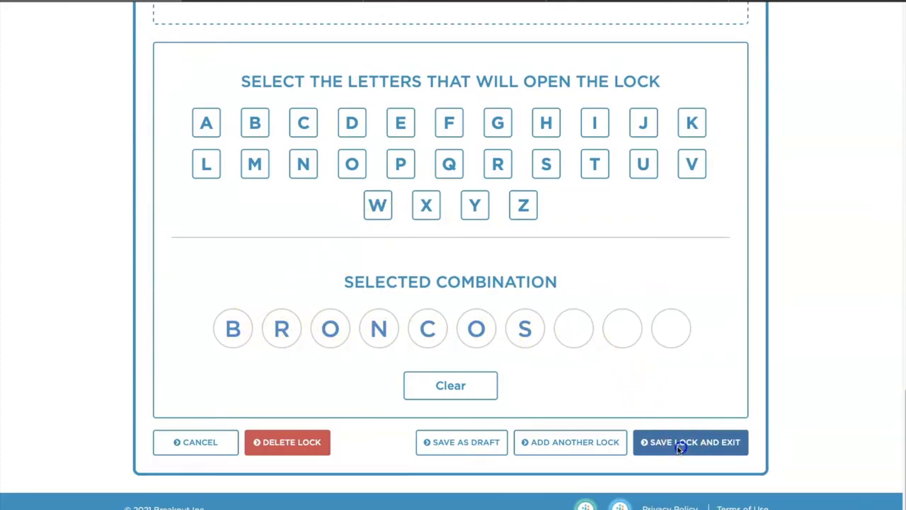
{"action": "left_click", "coordinate": [681, 449]}
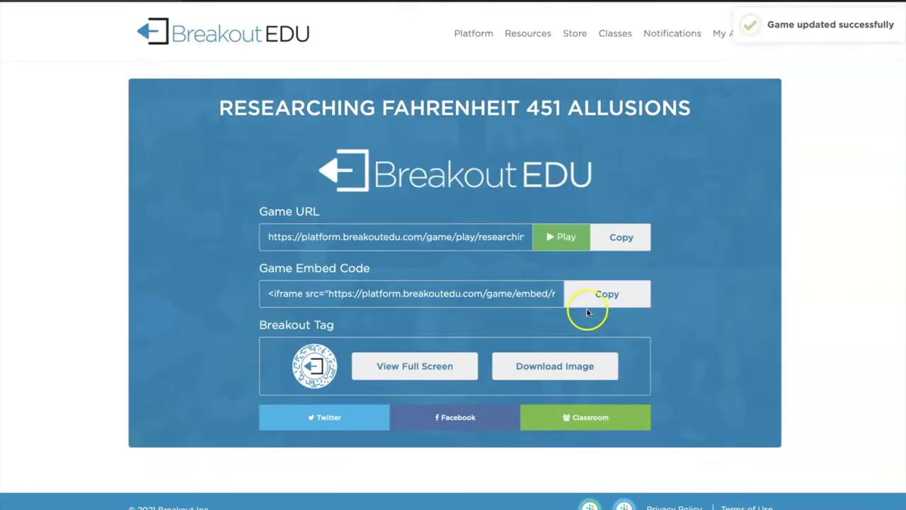
- Playtest the game and solve its letter lock with the answer BRONCOS
{"action": "left_click", "coordinate": [556, 245]}
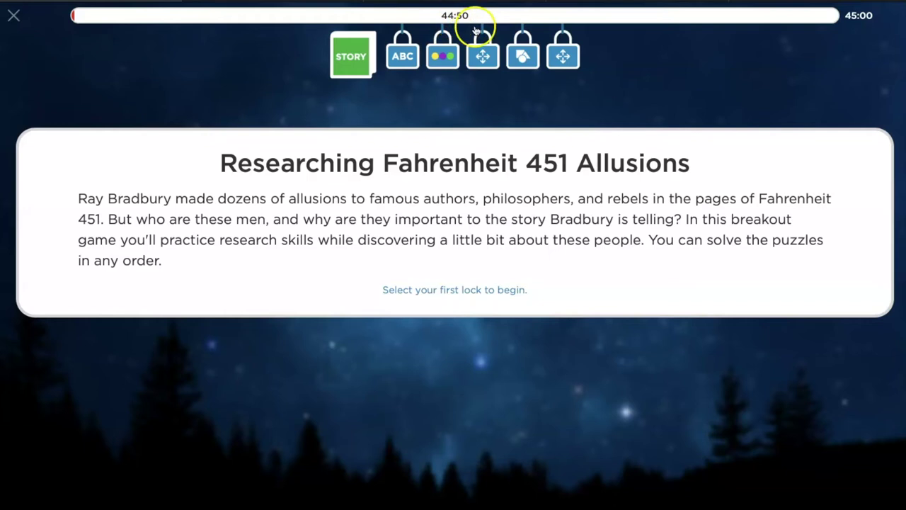
{"action": "left_click", "coordinate": [405, 59]}
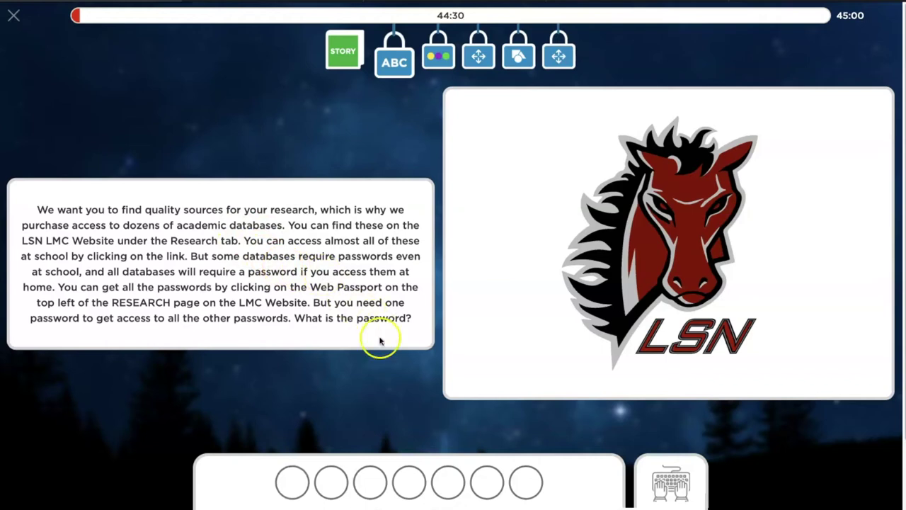
{"action": "type", "text": "BRONCO"}
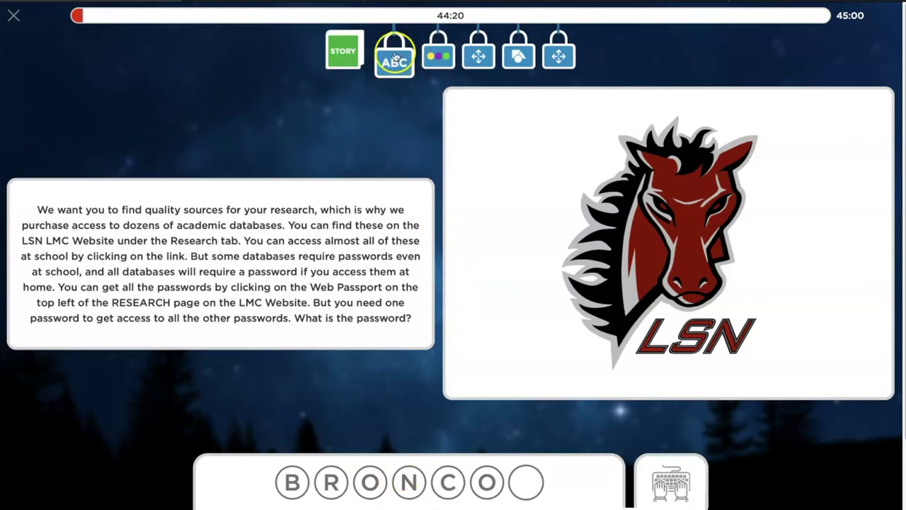
{"action": "type", "text": "S"}
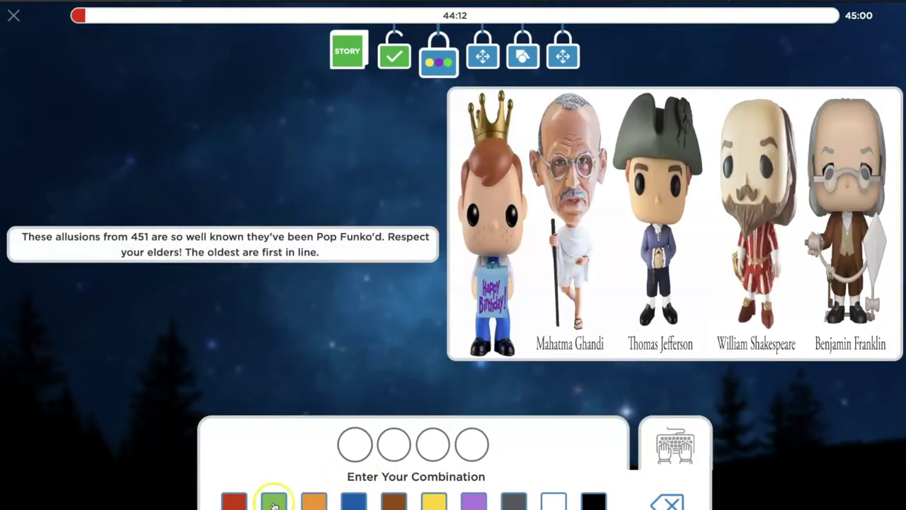
- Enter red, brown, blue, white on the colour lock, removing an accidental second red, and exit the playtest
{"action": "left_click", "coordinate": [234, 501]}
{"action": "left_click", "coordinate": [233, 501]}
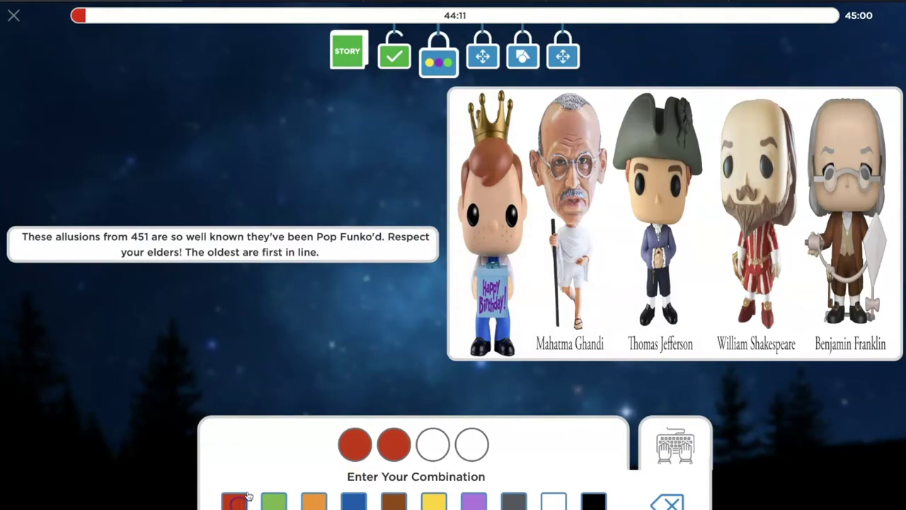
{"action": "left_click", "coordinate": [671, 502]}
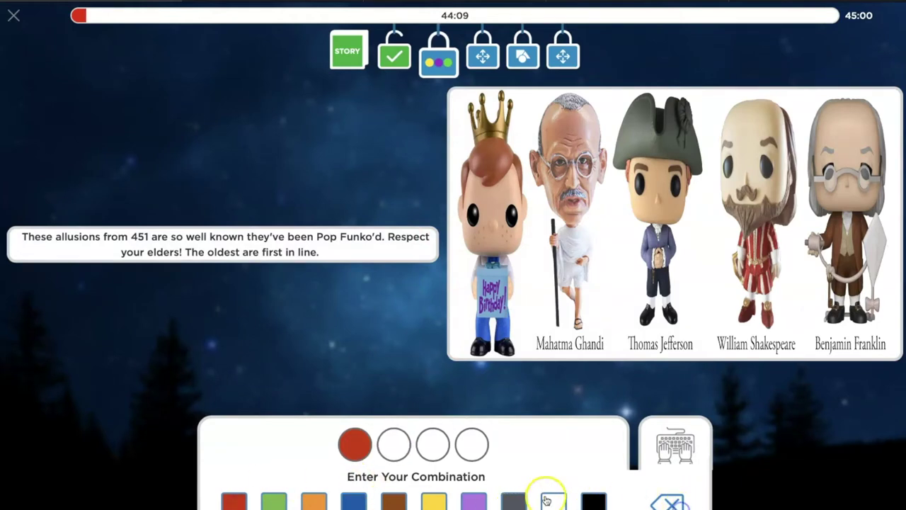
{"action": "left_click", "coordinate": [398, 501]}
{"action": "left_click", "coordinate": [353, 502]}
{"action": "left_click", "coordinate": [553, 501]}
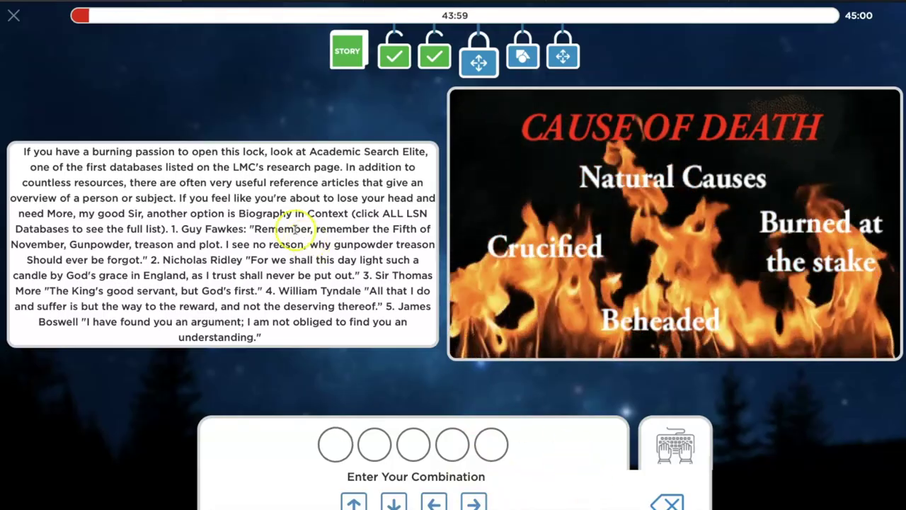
{"action": "left_click", "coordinate": [13, 15]}
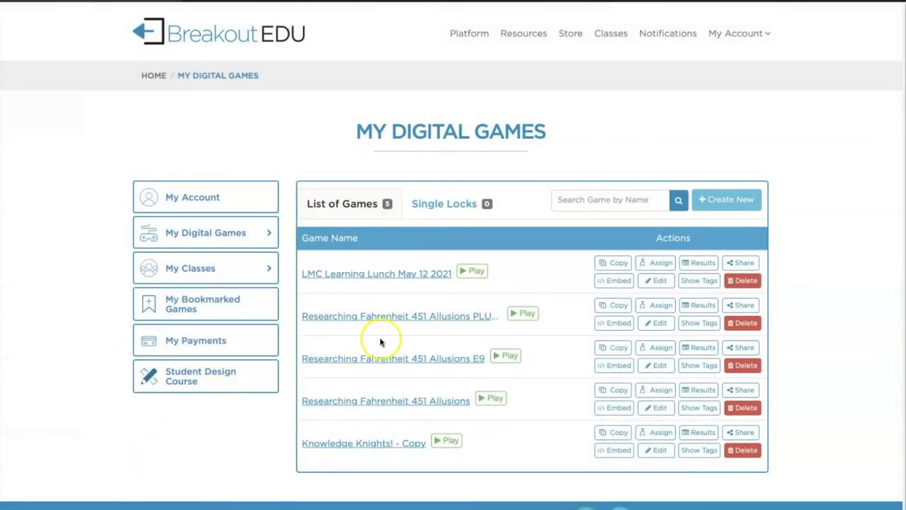
- Copy the play link for 'Researching Fahrenheit 451 Allusions Plus One - Copy', then return to My Digital Games
{"action": "left_click", "coordinate": [524, 313]}
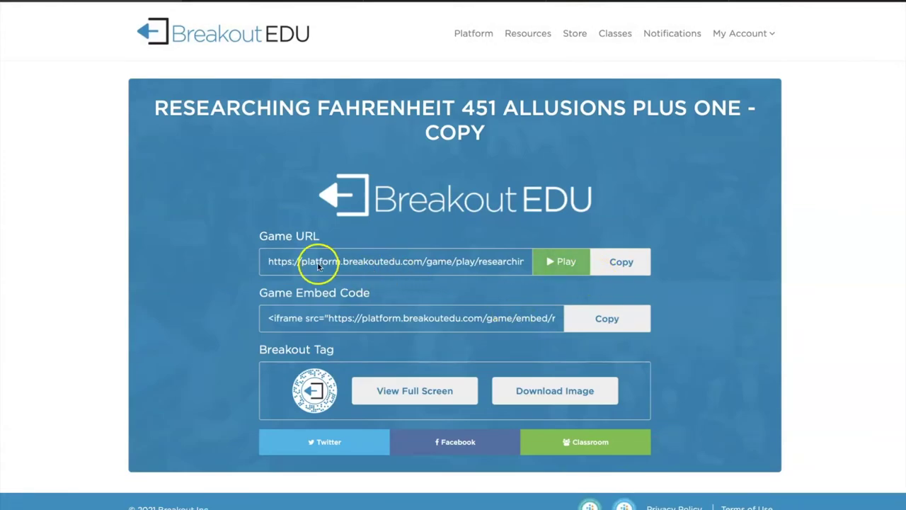
{"action": "left_click", "coordinate": [616, 261]}
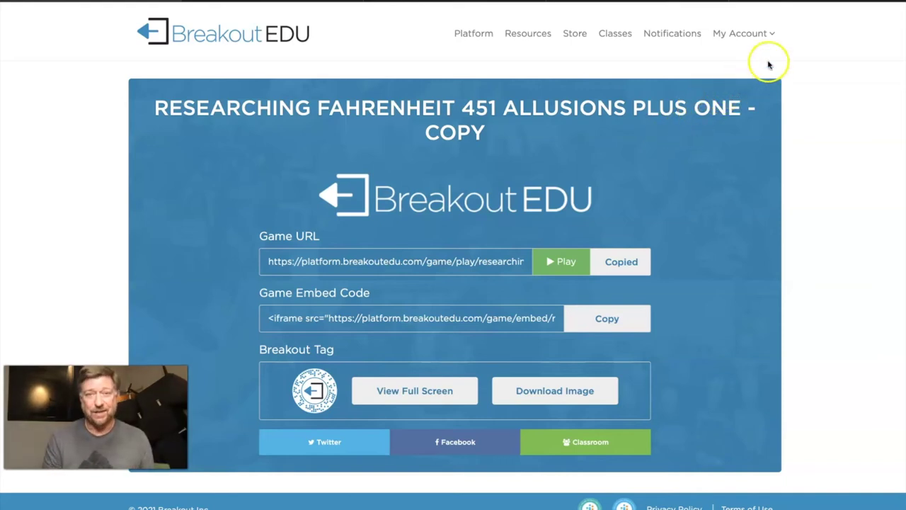
{"action": "left_click", "coordinate": [762, 35]}
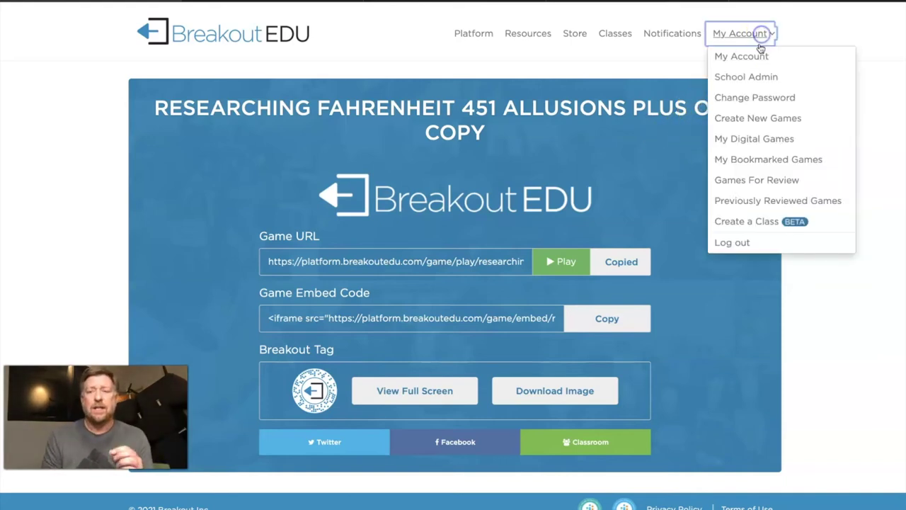
{"action": "left_click", "coordinate": [753, 139]}
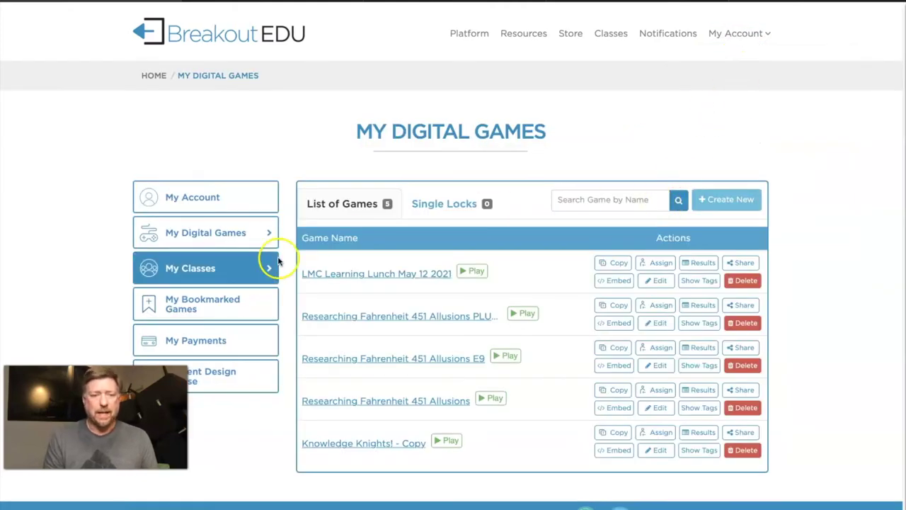
{"action": "left_click", "coordinate": [227, 268]}
{"action": "left_click", "coordinate": [204, 289]}
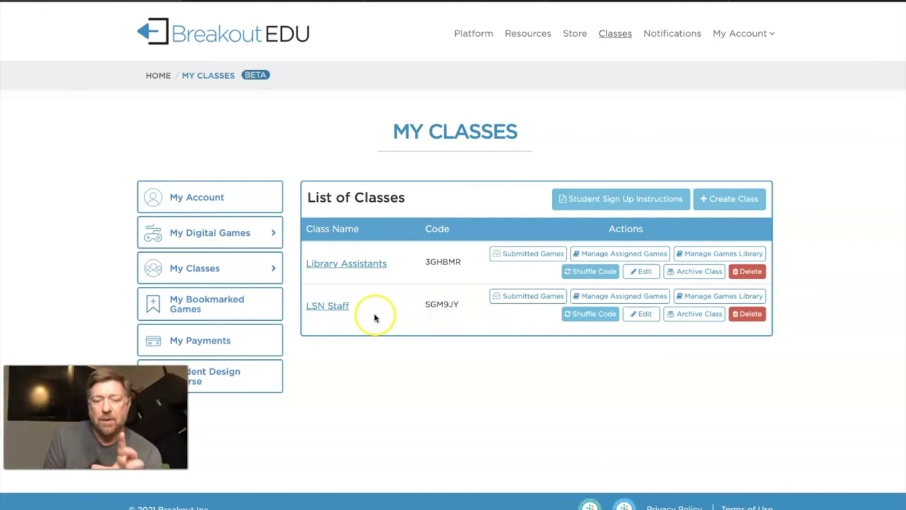
{"action": "left_click", "coordinate": [317, 307]}
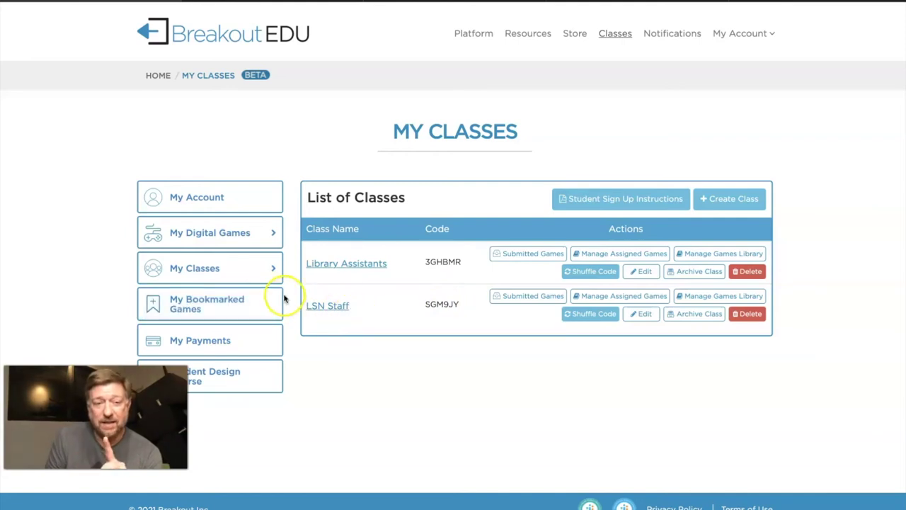
{"action": "left_click", "coordinate": [239, 242]}
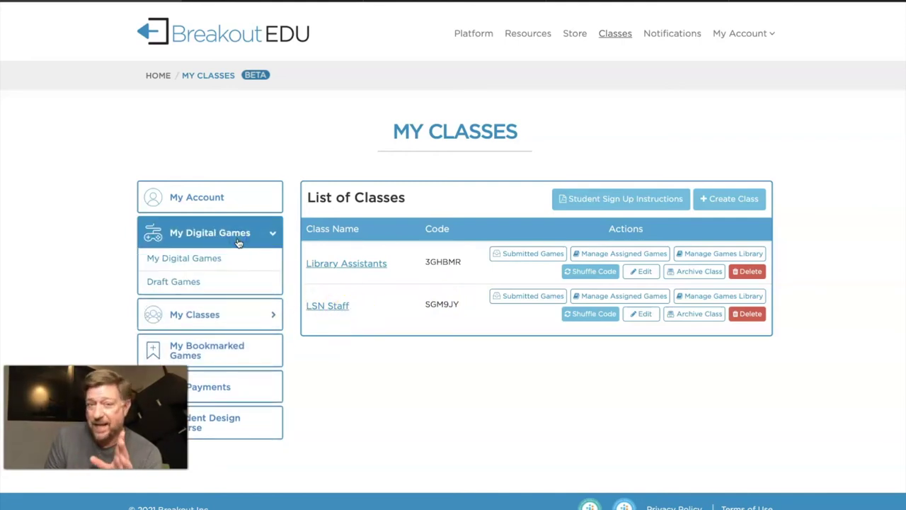
{"action": "left_click", "coordinate": [217, 253]}
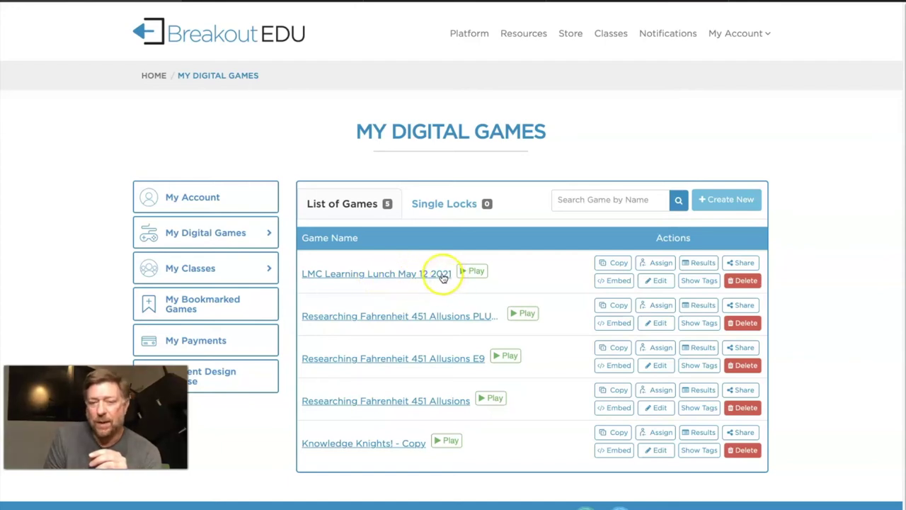
- Assign LMC Learning Lunch May 12 2021 to LSN Staff and view its results: one player, 100% in 42 sec
{"action": "left_click", "coordinate": [656, 264]}
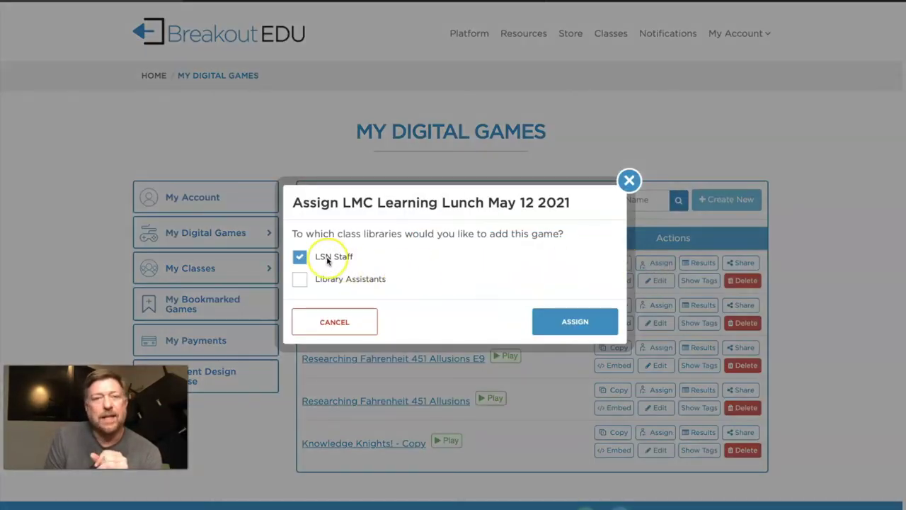
{"action": "left_click", "coordinate": [556, 322]}
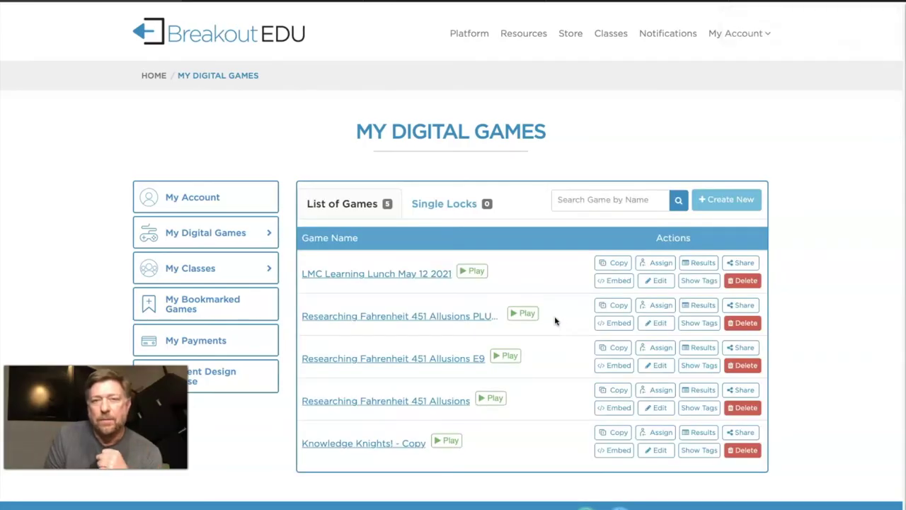
{"action": "left_click", "coordinate": [702, 264]}
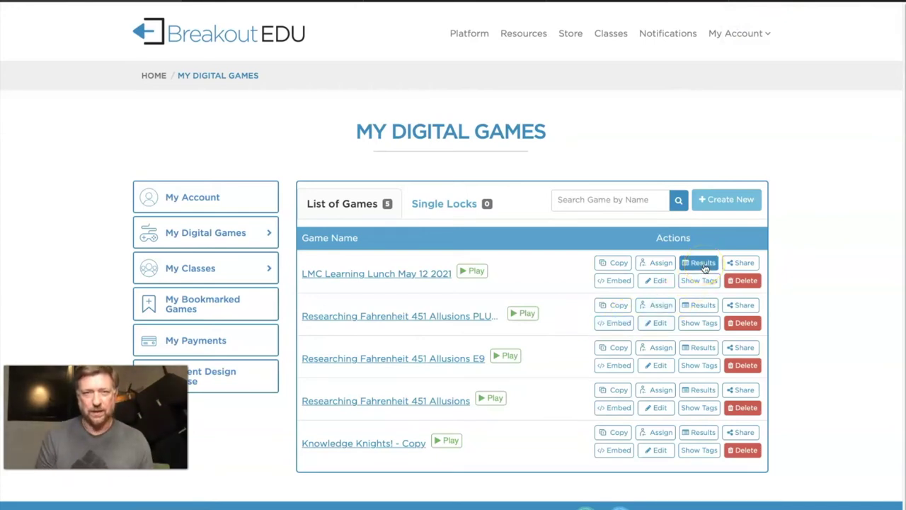
{"action": "left_click", "coordinate": [694, 264]}
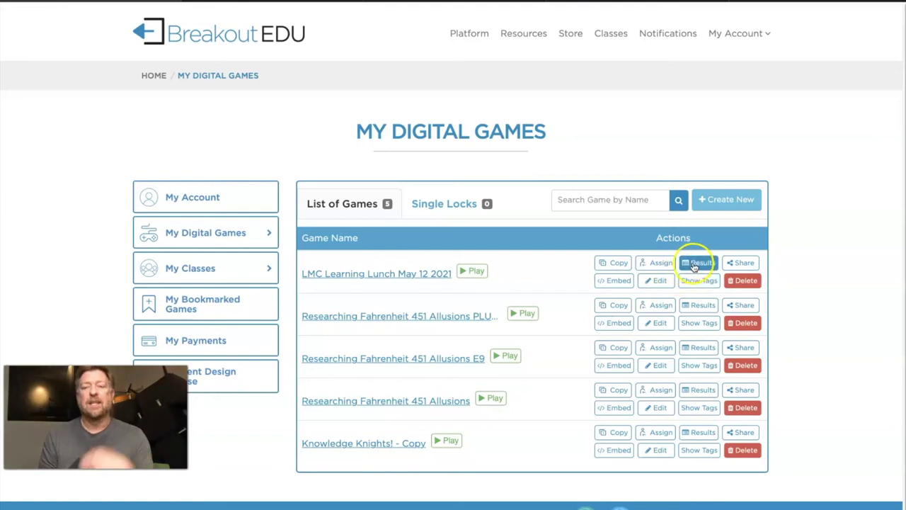
{"action": "left_click", "coordinate": [702, 263]}
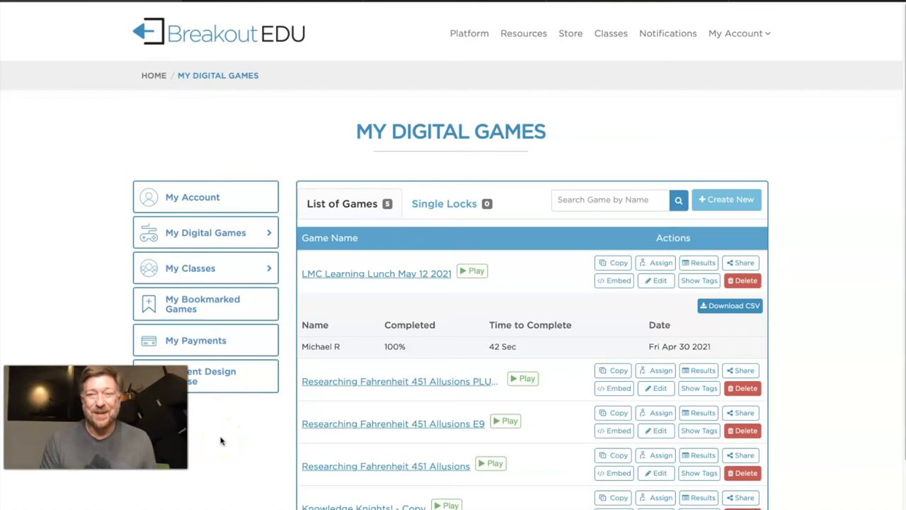
{"action": "left_click", "coordinate": [757, 34]}
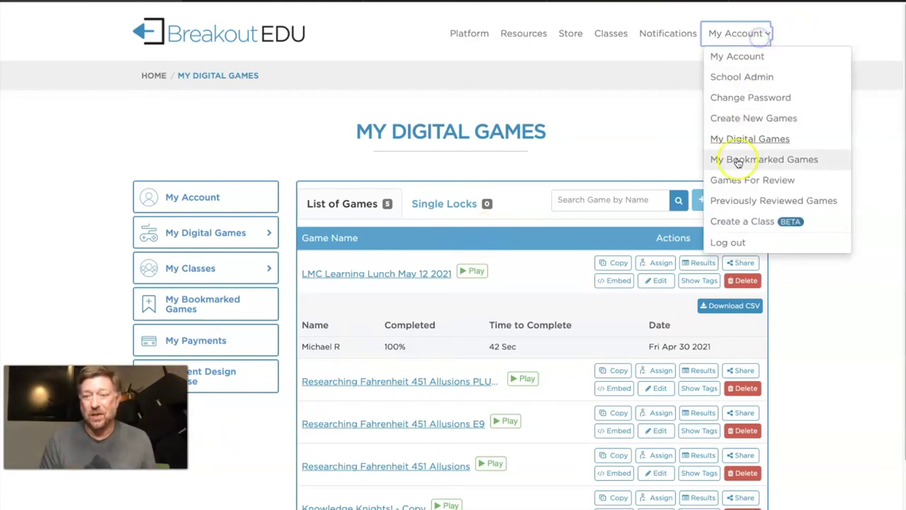
- Log out and create a student Breakout EDU account with the class code, name and username
{"action": "left_click", "coordinate": [742, 245]}
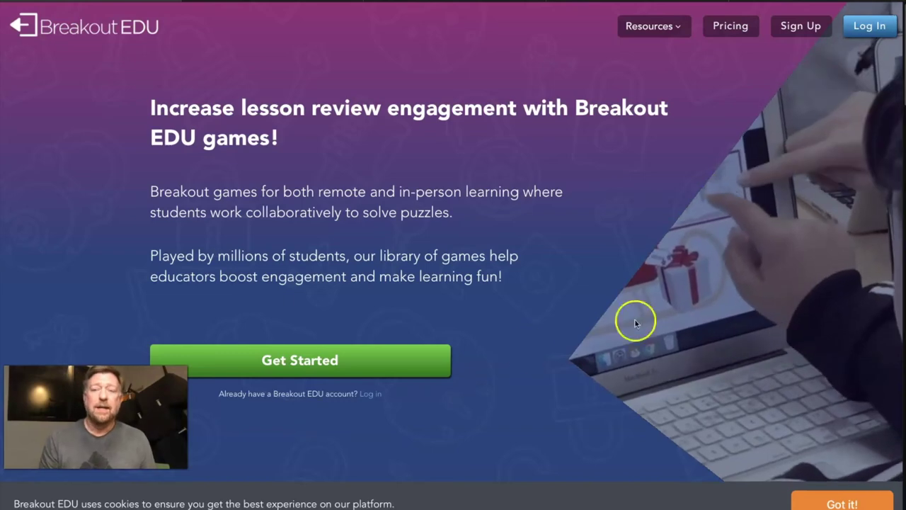
{"action": "left_click", "coordinate": [799, 27]}
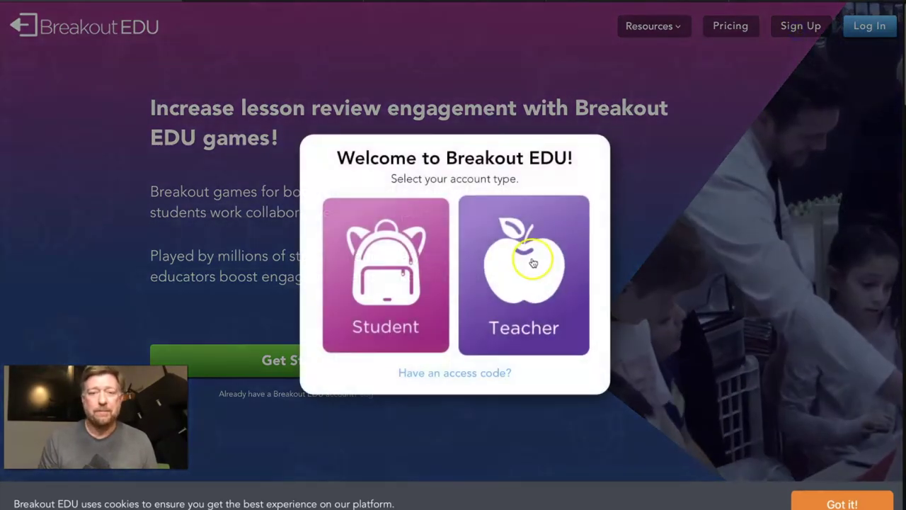
{"action": "left_click", "coordinate": [403, 282]}
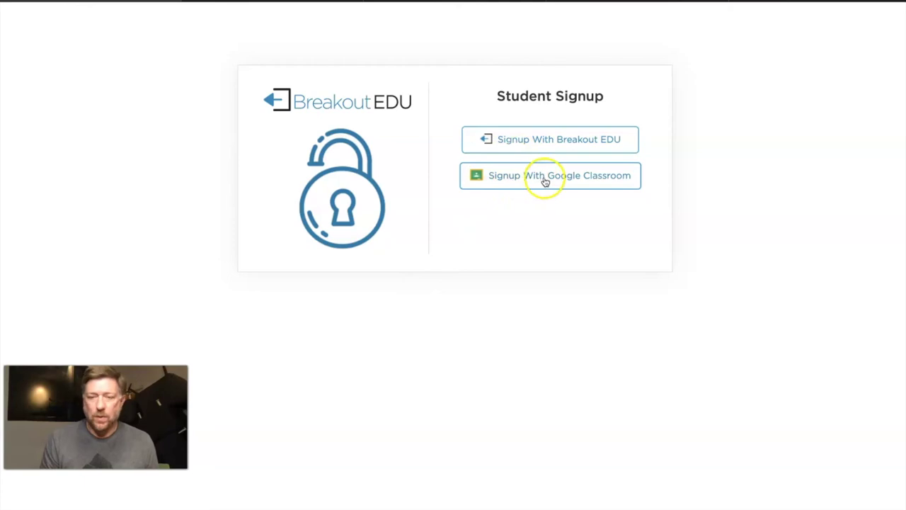
{"action": "left_click", "coordinate": [552, 145]}
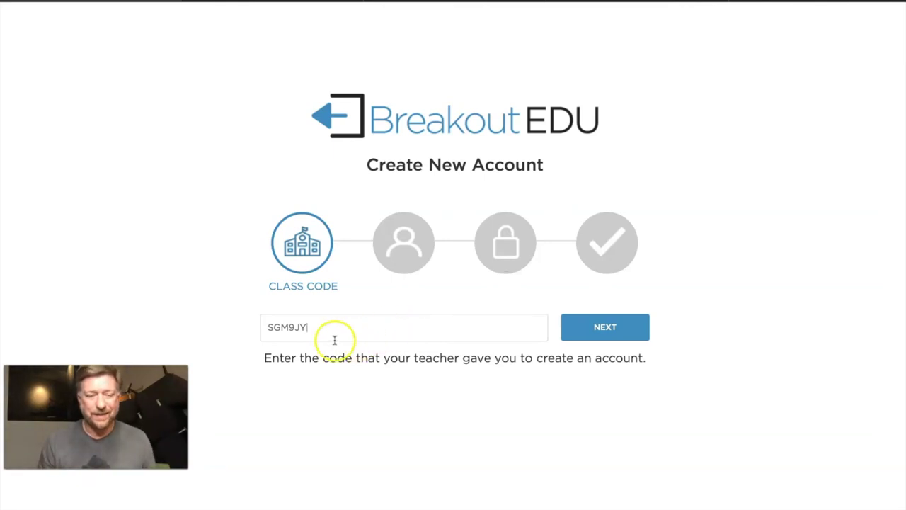
{"action": "left_click", "coordinate": [593, 327]}
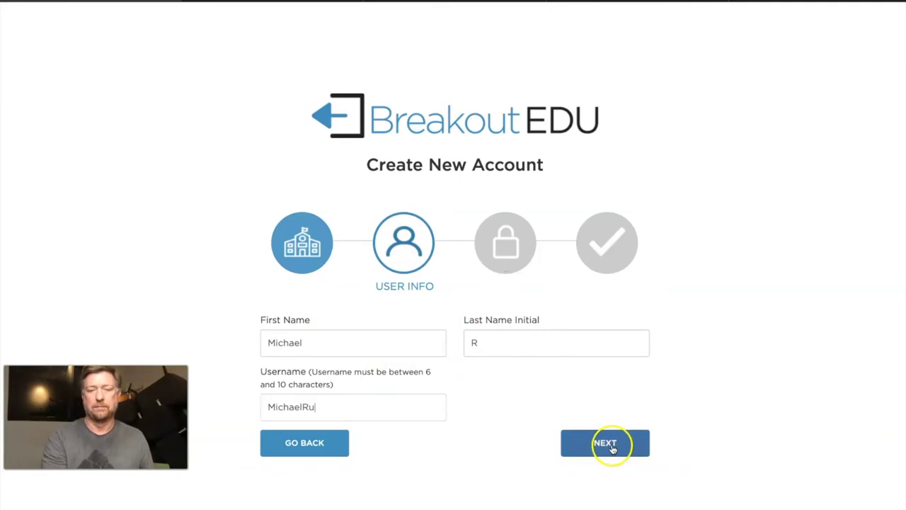
{"action": "left_click", "coordinate": [609, 443]}
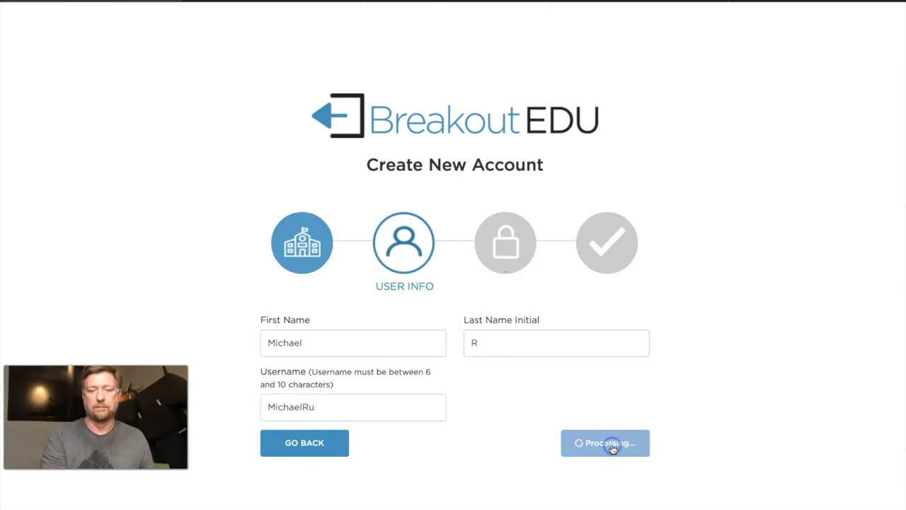
{"action": "left_click", "coordinate": [608, 423]}
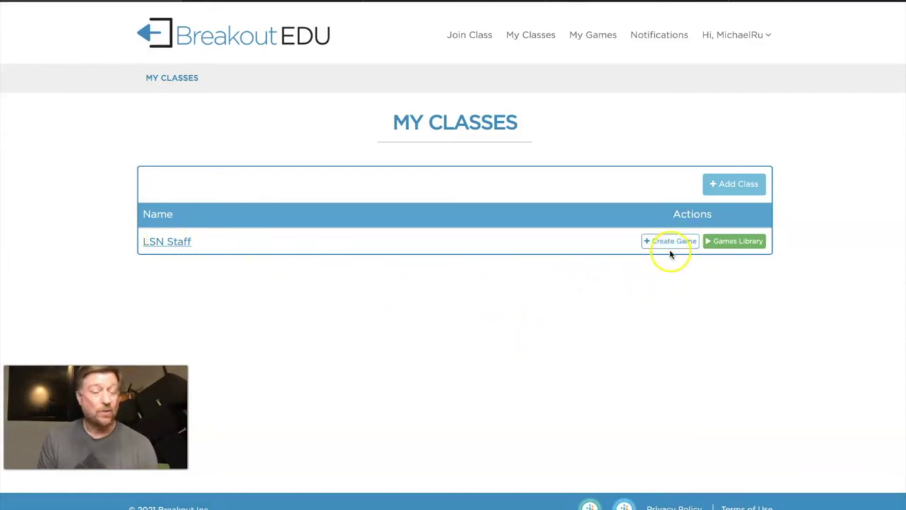
- Open the LSN Staff class and launch the assigned LMC Learning Lunch May 12 2021 game
{"action": "left_click", "coordinate": [738, 243]}
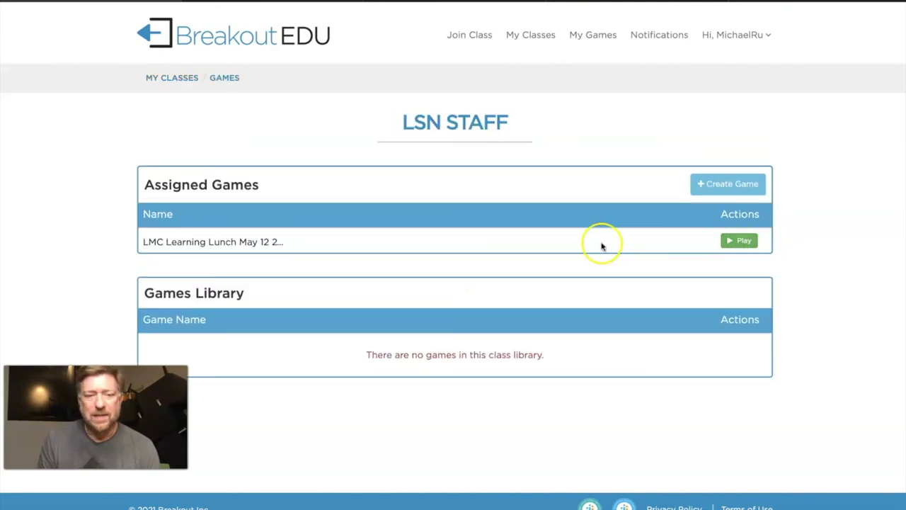
{"action": "left_click", "coordinate": [738, 241]}
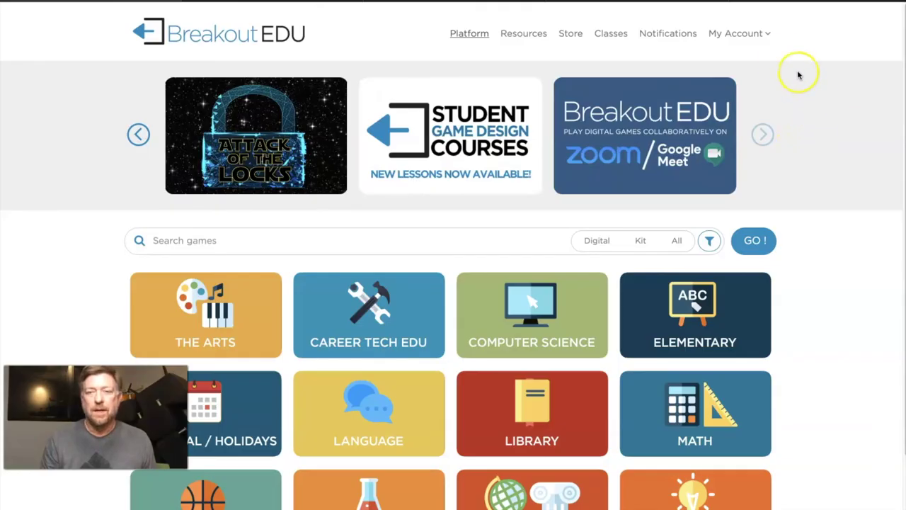
{"action": "left_click", "coordinate": [739, 33]}
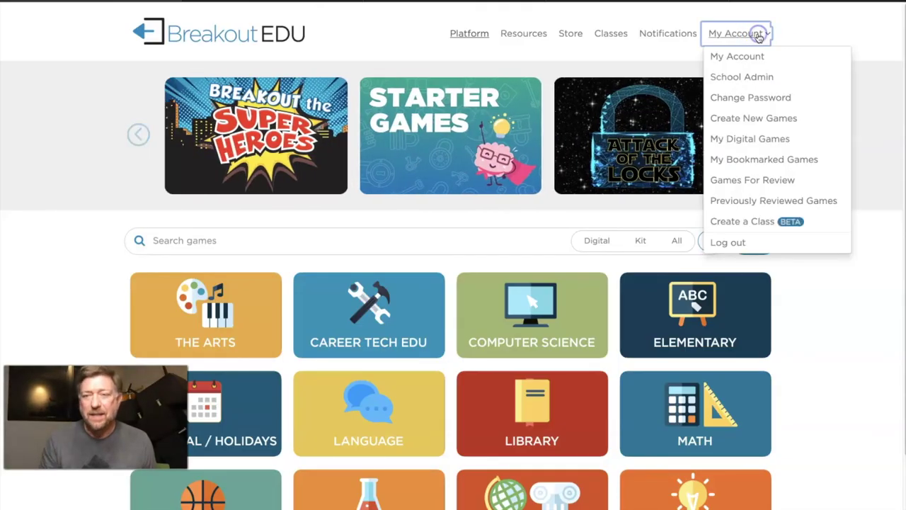
- Reopen LMC Learning Lunch results, now with a second player at 0%, then open Student Design Course
{"action": "left_click", "coordinate": [765, 142]}
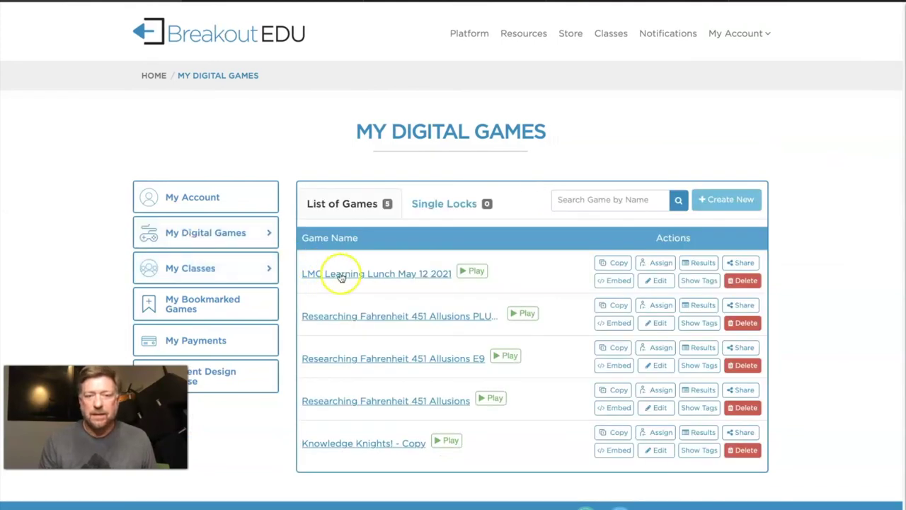
{"action": "left_click", "coordinate": [686, 265]}
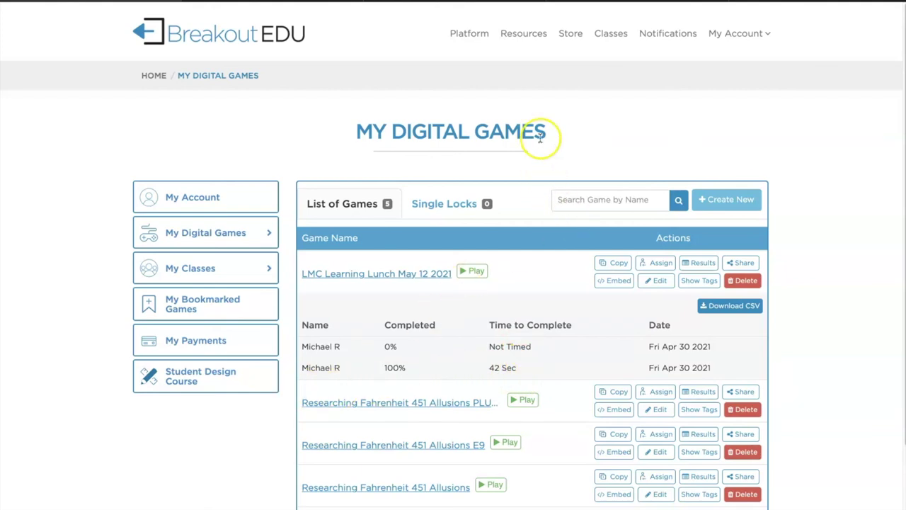
{"action": "left_click", "coordinate": [740, 34]}
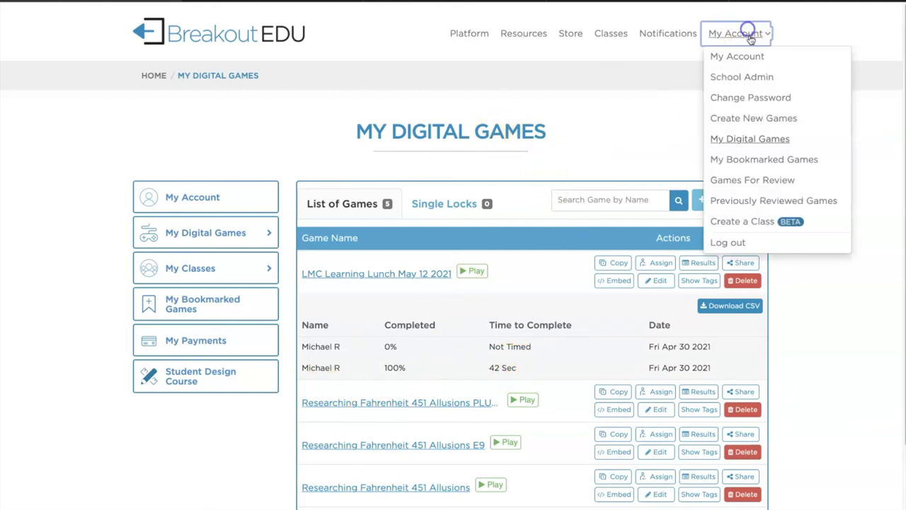
{"action": "left_click", "coordinate": [312, 133]}
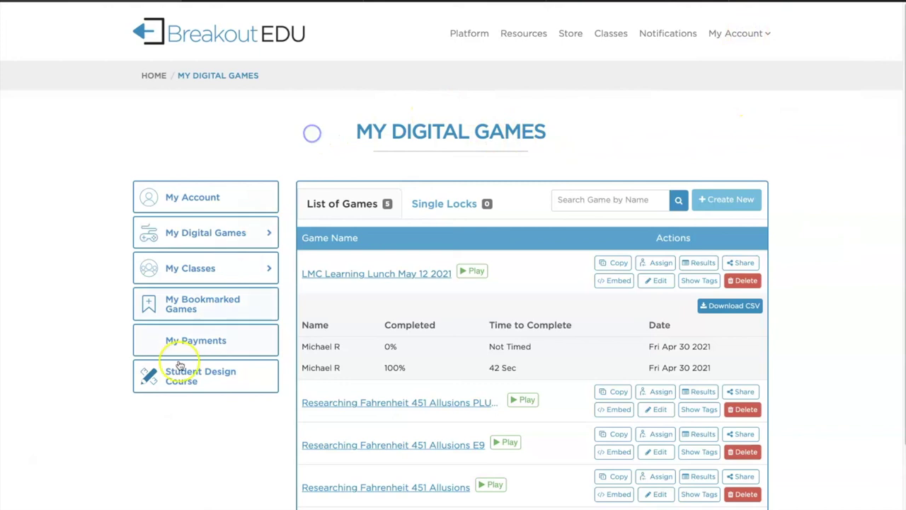
{"action": "left_click", "coordinate": [222, 384]}
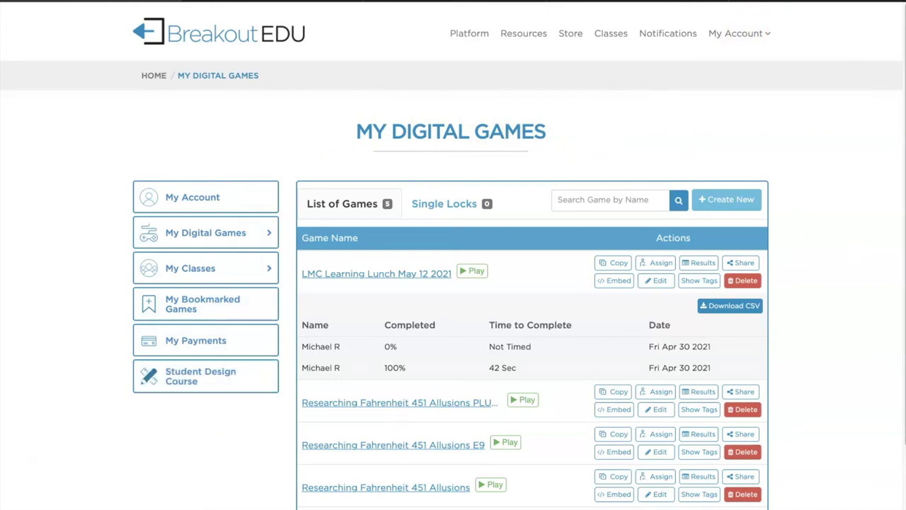
{"action": "left_click", "coordinate": [218, 382]}
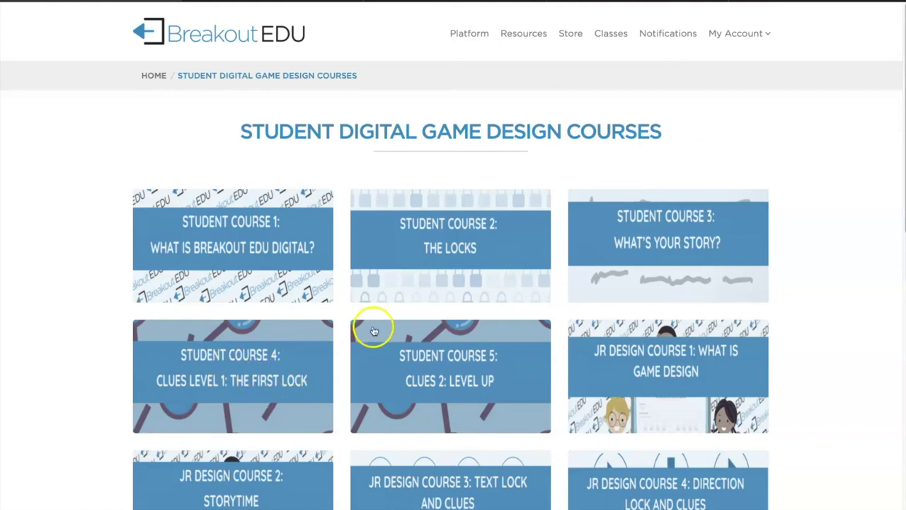
{"action": "scroll", "coordinate": [372, 331], "scroll_direction": "down", "scroll_amount": 3}
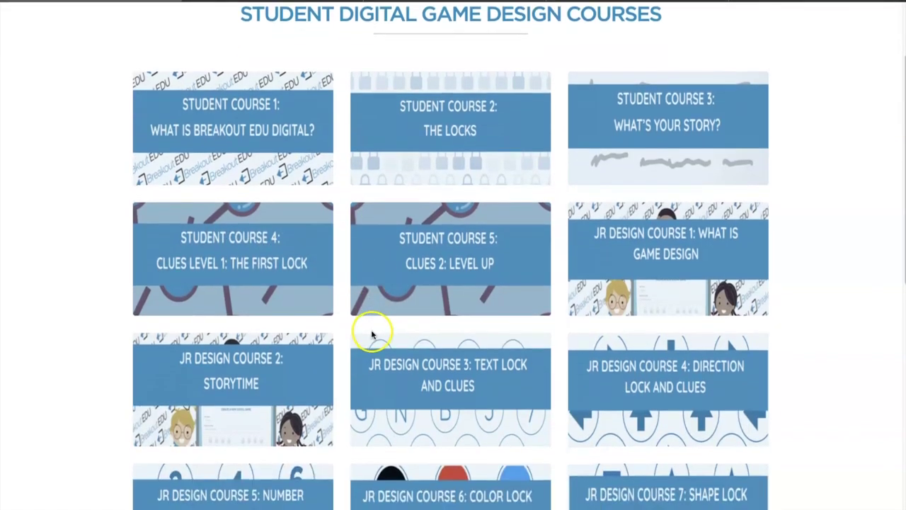
{"action": "scroll", "coordinate": [372, 335], "scroll_direction": "down", "scroll_amount": 1}
{"action": "scroll", "coordinate": [372, 334], "scroll_direction": "down", "scroll_amount": 1}
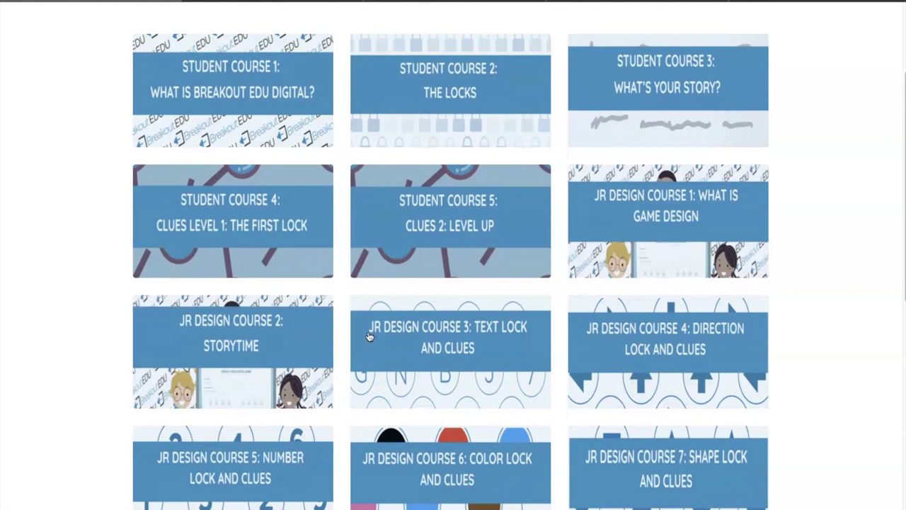
{"action": "scroll", "coordinate": [368, 335], "scroll_direction": "down", "scroll_amount": 1}
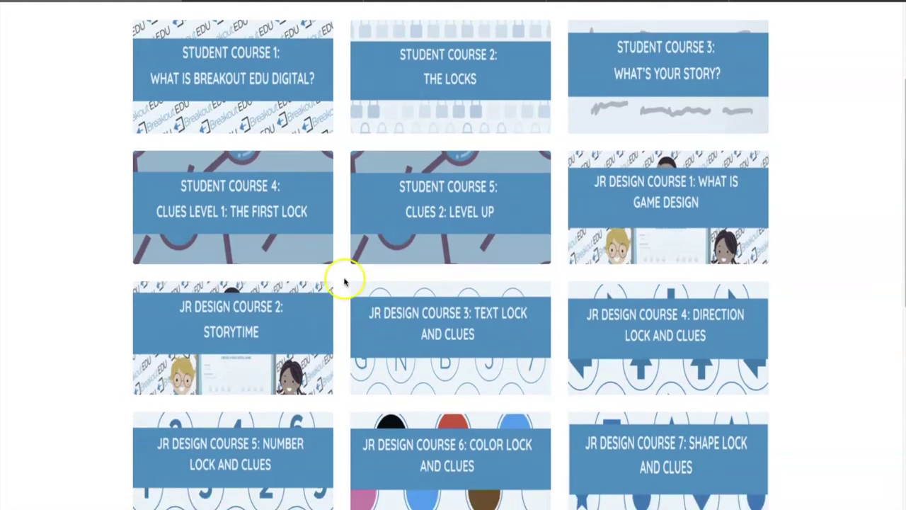